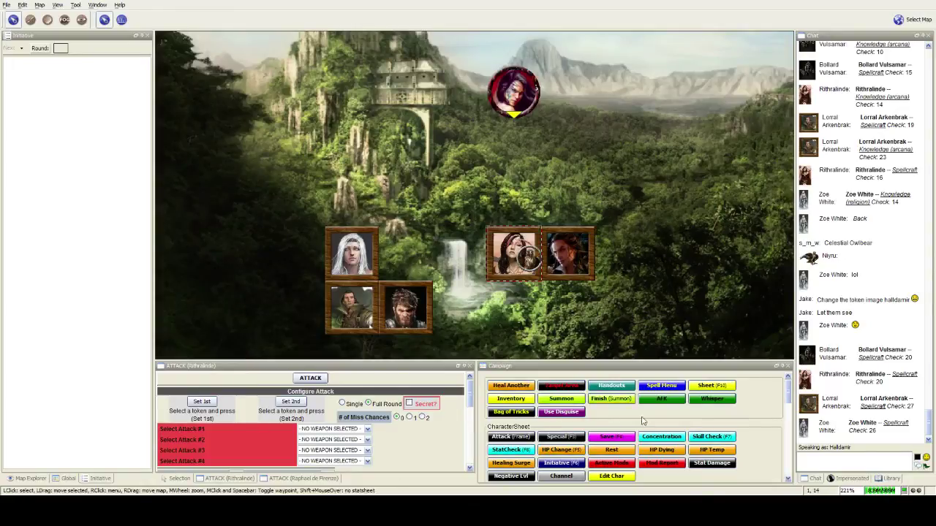
Use the Skill Check macro to roll Ride for Rithralinde, posting a 10 to chat.
click(706, 437)
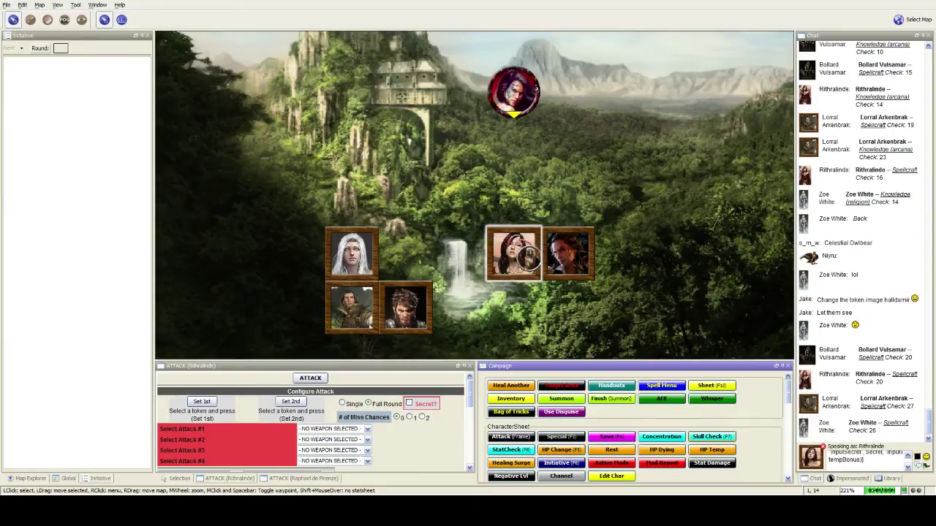
key(Return)
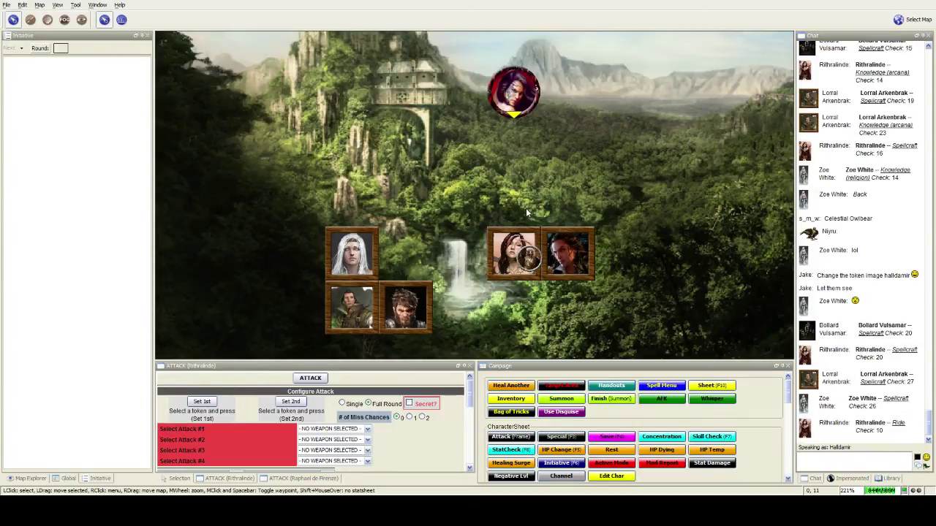
scroll(459, 212, up, 3)
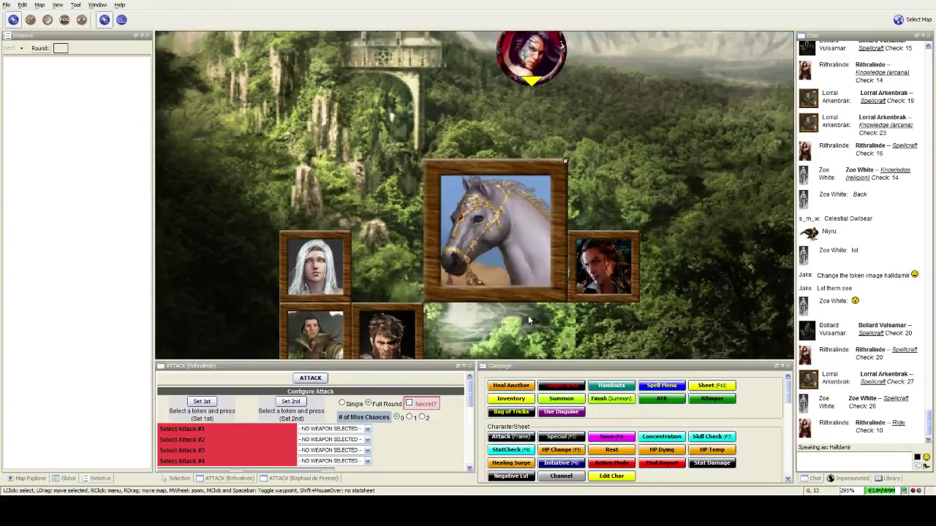
scroll(533, 302, down, 2)
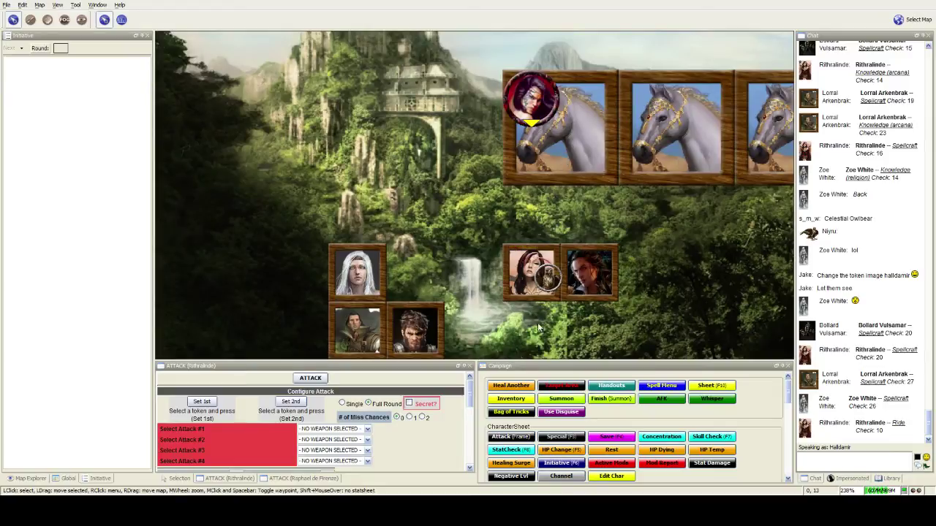
scroll(582, 288, down, 1)
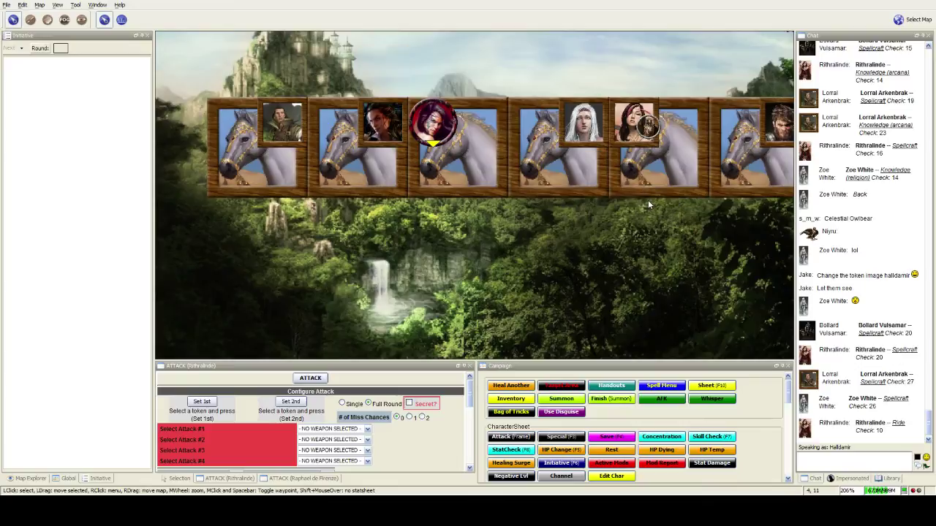
Pan the map onto the row of party tokens mounted on white horses.
mouse_move(663, 218)
mouse_down()
mouse_move(581, 258)
mouse_move(539, 146)
mouse_move(552, 239)
mouse_up()
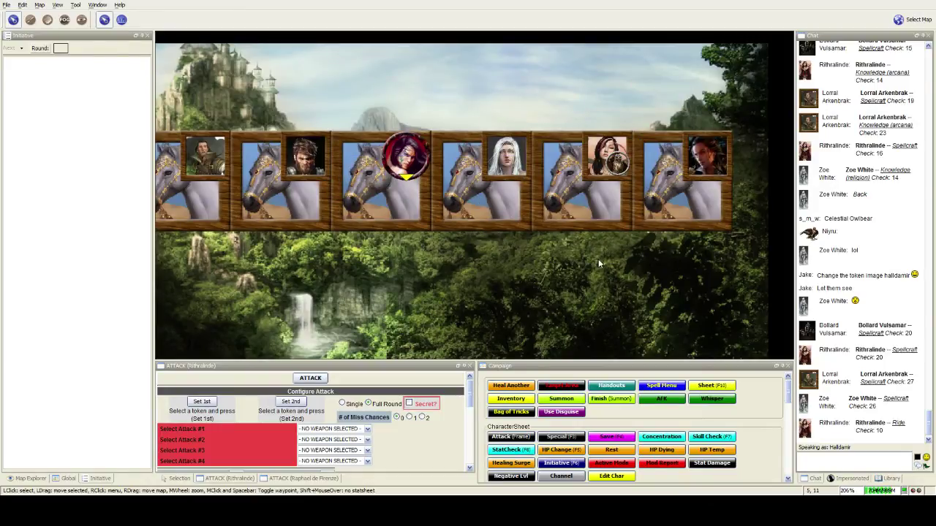
scroll(594, 259, down, 2)
scroll(542, 268, down, 1)
scroll(370, 282, down, 1)
scroll(439, 280, down, 1)
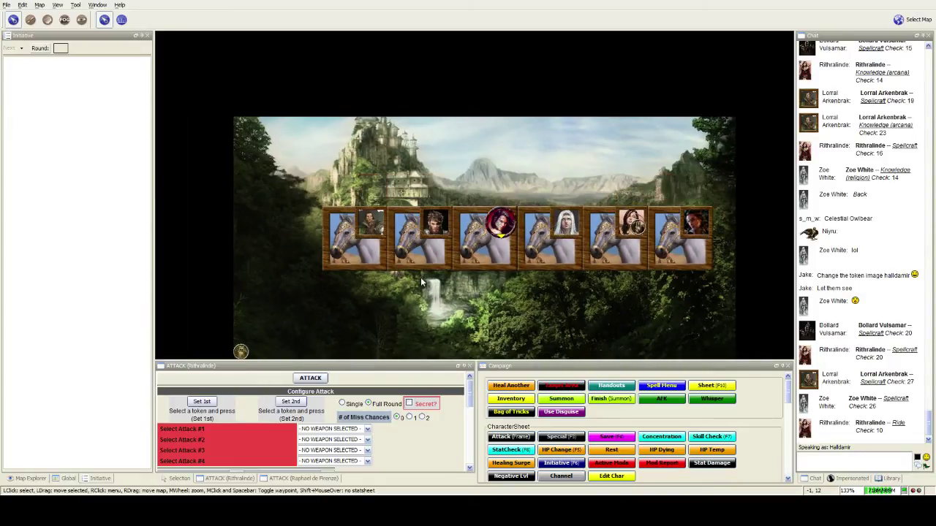
scroll(469, 277, down, 1)
scroll(471, 269, up, 1)
scroll(521, 187, up, 1)
scroll(439, 220, up, 1)
scroll(328, 269, up, 2)
scroll(328, 269, up, 2)
scroll(409, 271, down, 2)
scroll(351, 276, up, 2)
scroll(352, 276, up, 4)
scroll(352, 270, up, 2)
scroll(353, 263, up, 5)
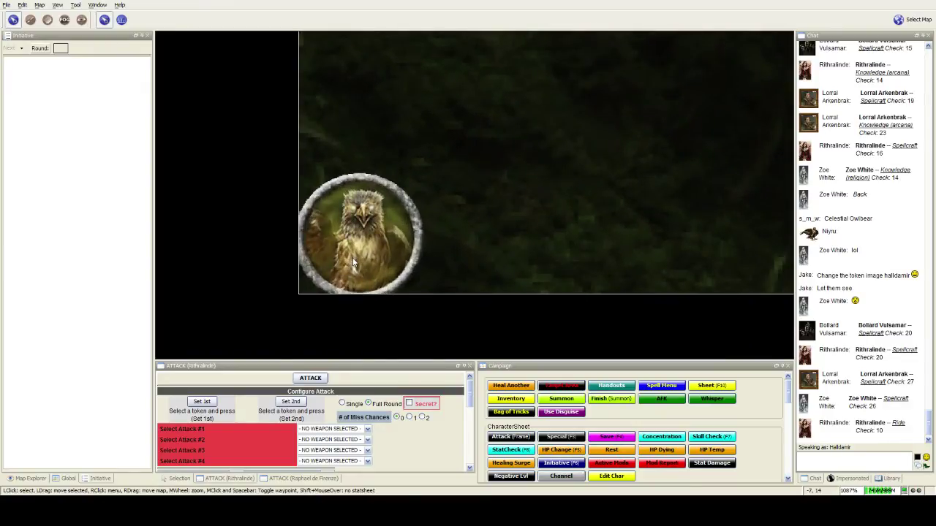
scroll(352, 257, down, 5)
scroll(353, 260, down, 2)
scroll(354, 261, down, 4)
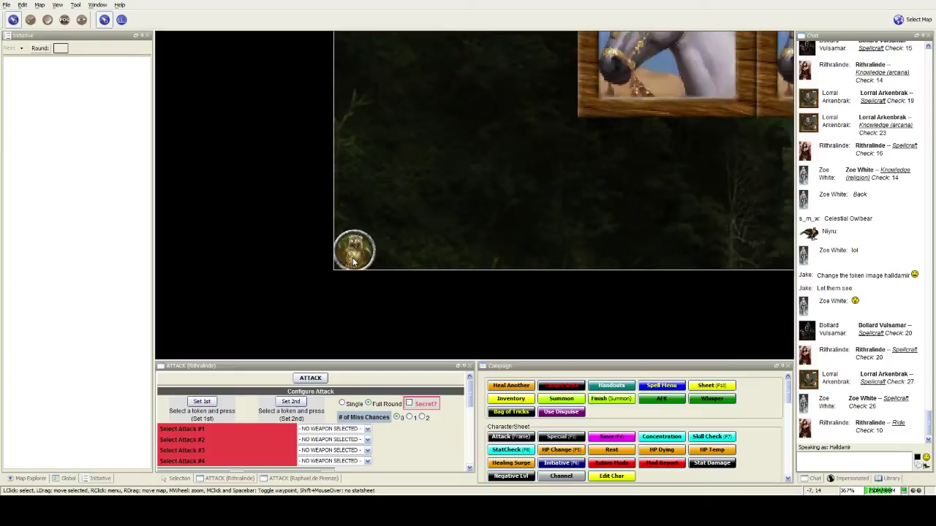
scroll(354, 261, down, 5)
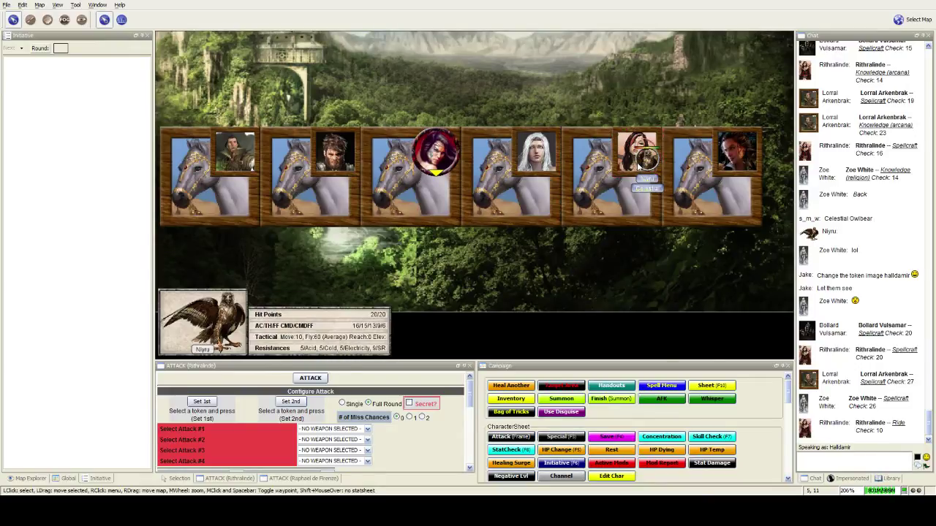
scroll(589, 59, down, 2)
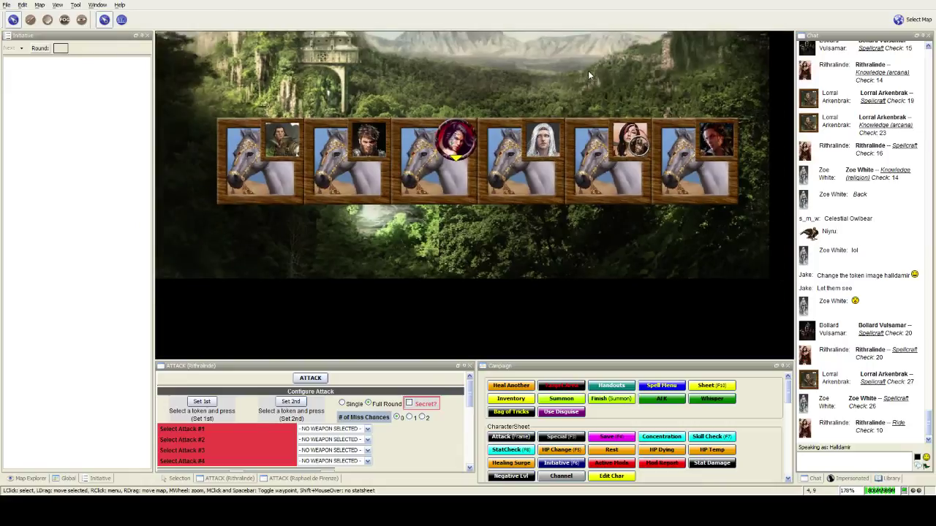
scroll(609, 138, up, 1)
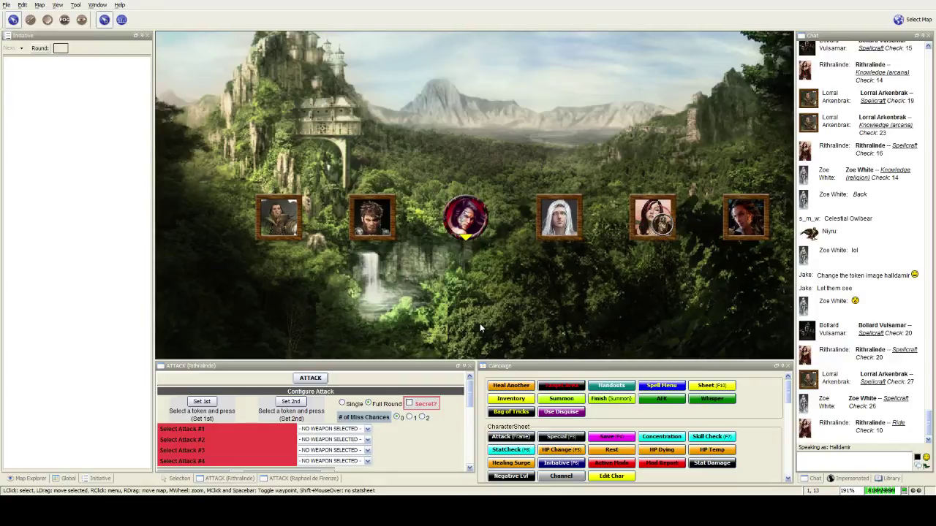
Select Raphael de Firenze's token and roll an Acrobatics skill check, scoring 32.
click(746, 219)
click(707, 439)
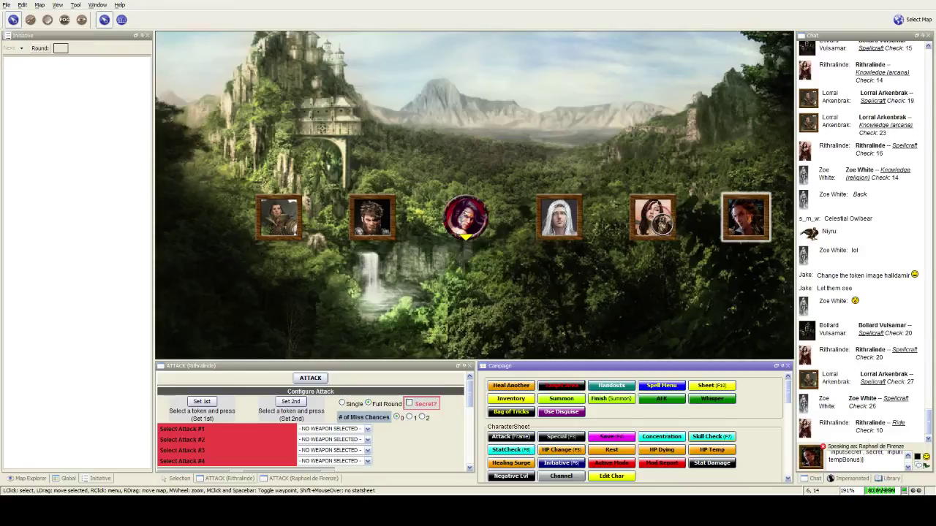
key(Return)
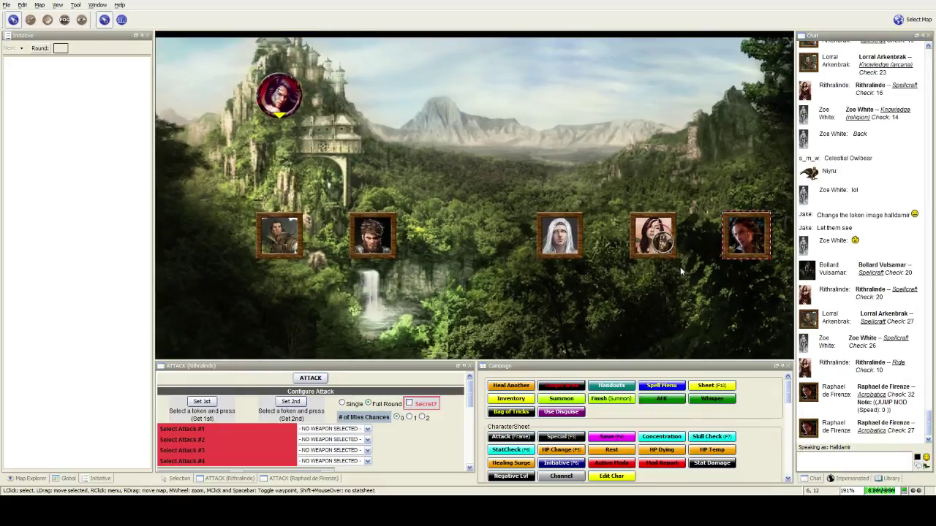
click(656, 240)
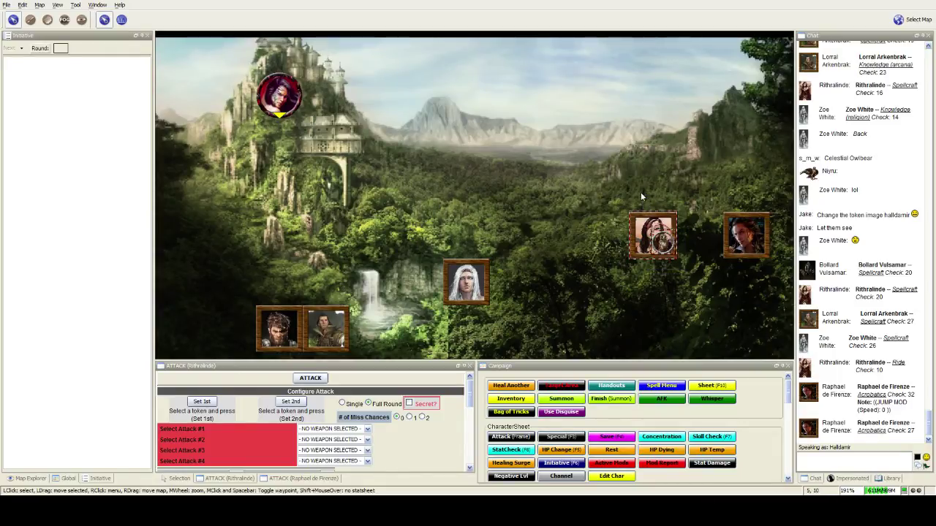
Move the dark-haired woman's token left and place the white-haired token beside it.
drag(645, 233, 559, 235)
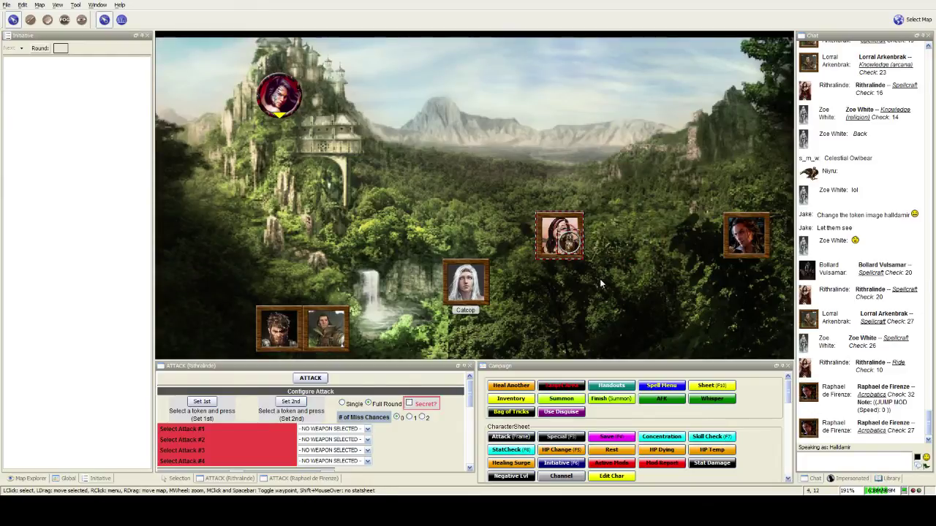
drag(466, 282, 512, 236)
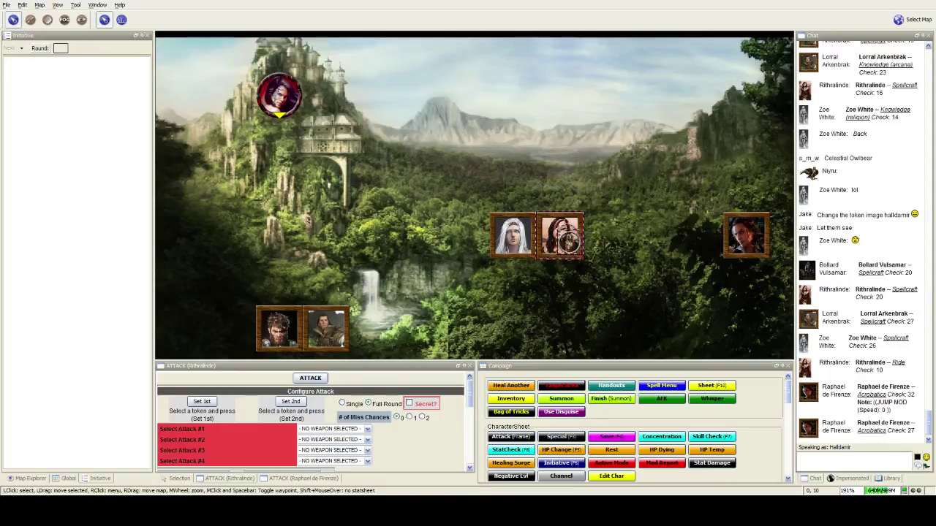
Move the token pair up beside the tower and align the right-hand token with the waterfall pair.
click(508, 189)
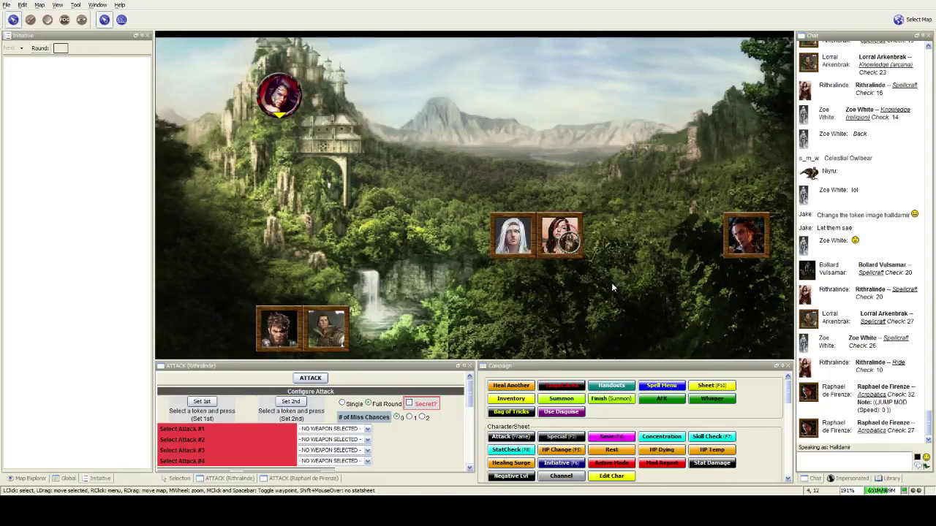
drag(611, 289, 566, 202)
mouse_move(561, 235)
mouse_down()
mouse_move(326, 93)
mouse_move(327, 141)
mouse_up()
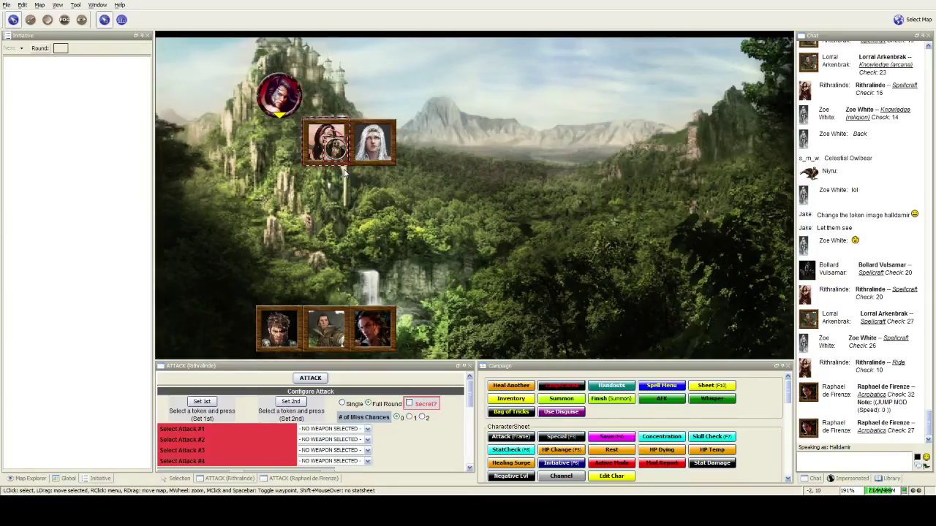
scroll(345, 175, up, 1)
scroll(345, 180, up, 1)
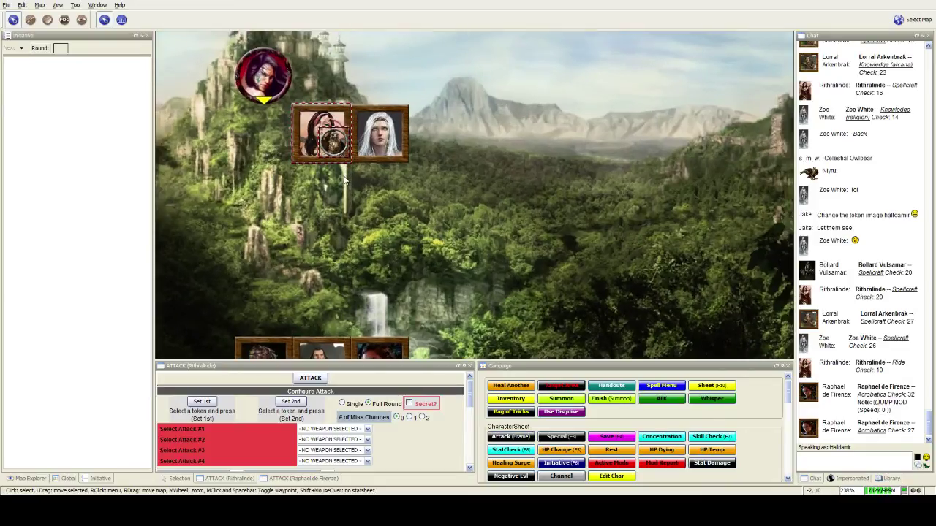
scroll(346, 179, down, 1)
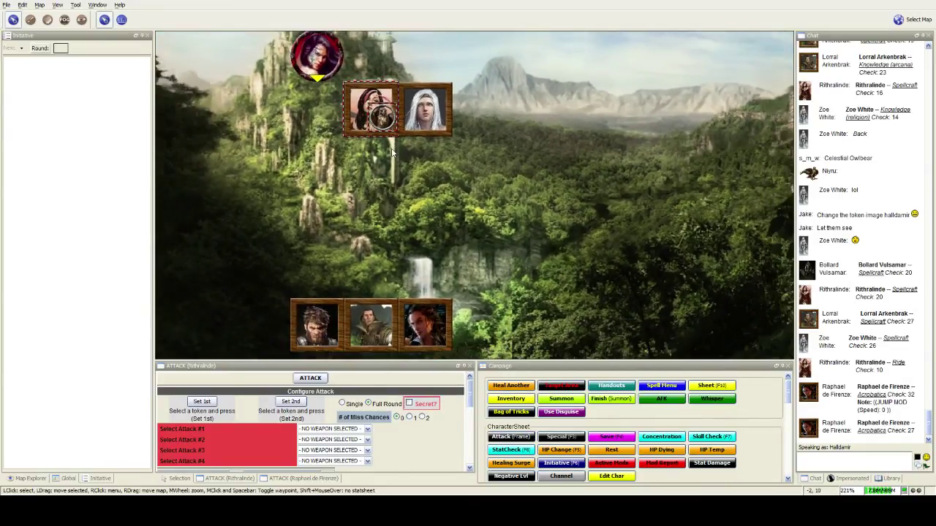
Nudge the map view at about 221% zoom to recenter on the tower and waterfall.
drag(393, 152, 396, 157)
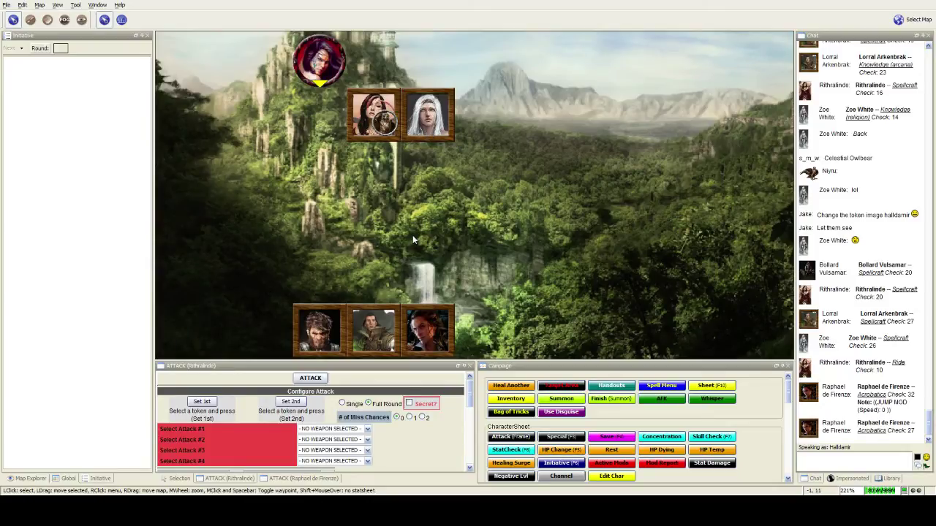
drag(486, 235, 491, 158)
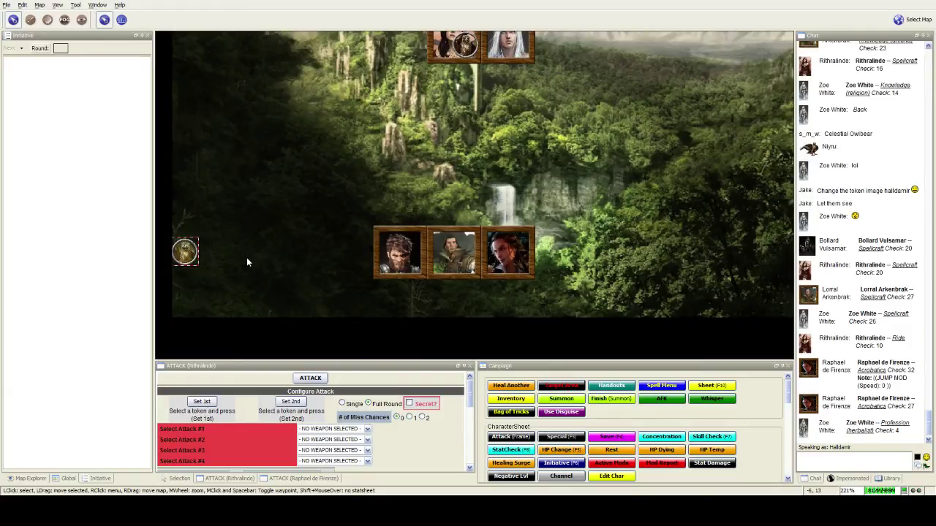
mouse_move(364, 227)
mouse_down()
mouse_move(276, 307)
mouse_move(367, 329)
mouse_up()
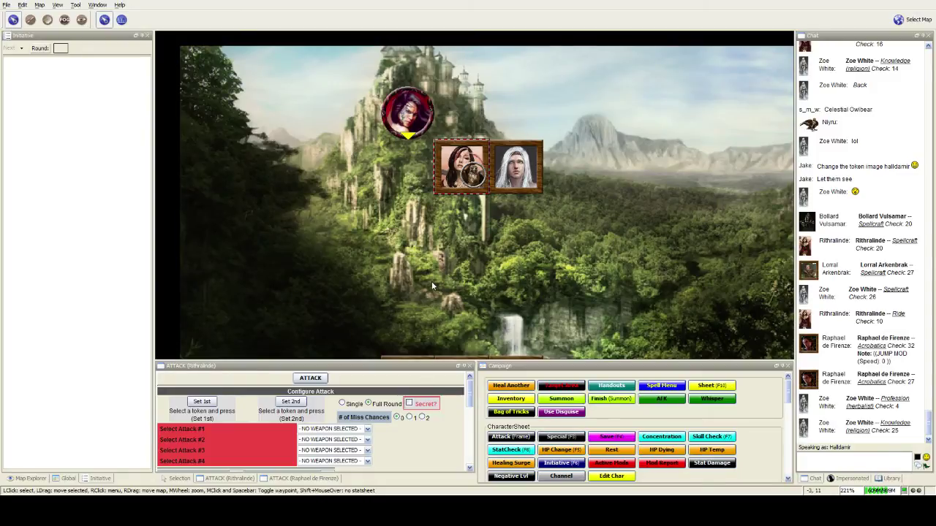
scroll(466, 253, down, 1)
Recenter the 206% view on both party groups and clear the token selection.
drag(466, 253, 435, 235)
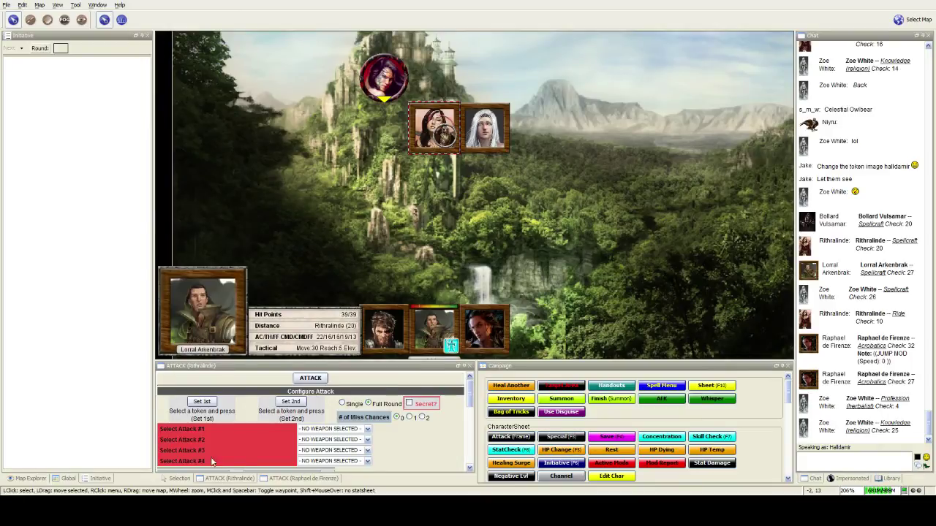
click(384, 202)
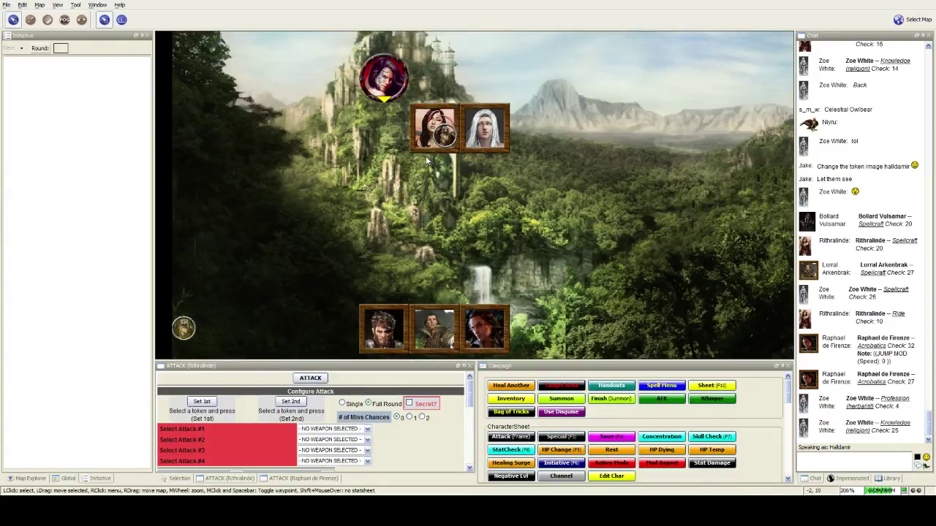
scroll(391, 185, up, 2)
scroll(391, 185, down, 1)
Pan the map to bring the tokens by the waterfall into view.
drag(391, 185, 432, 139)
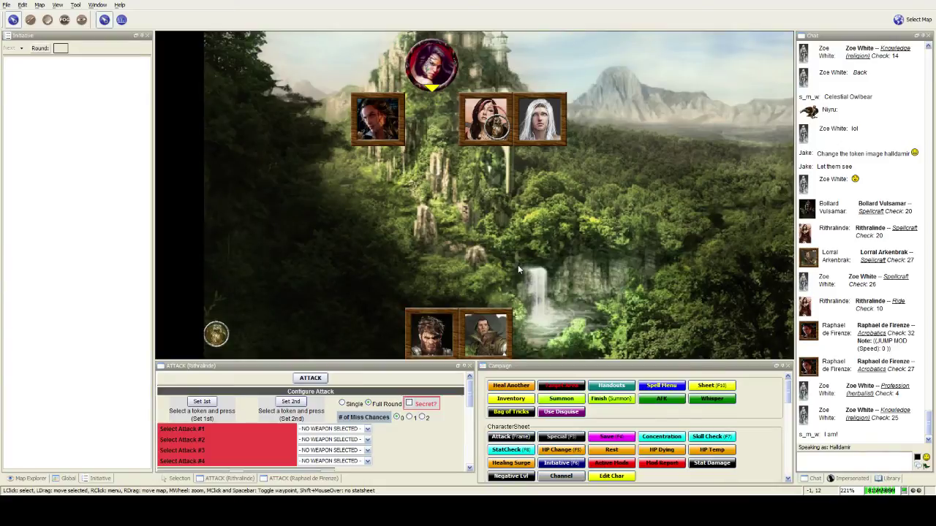
mouse_move(434, 329)
mouse_move(483, 296)
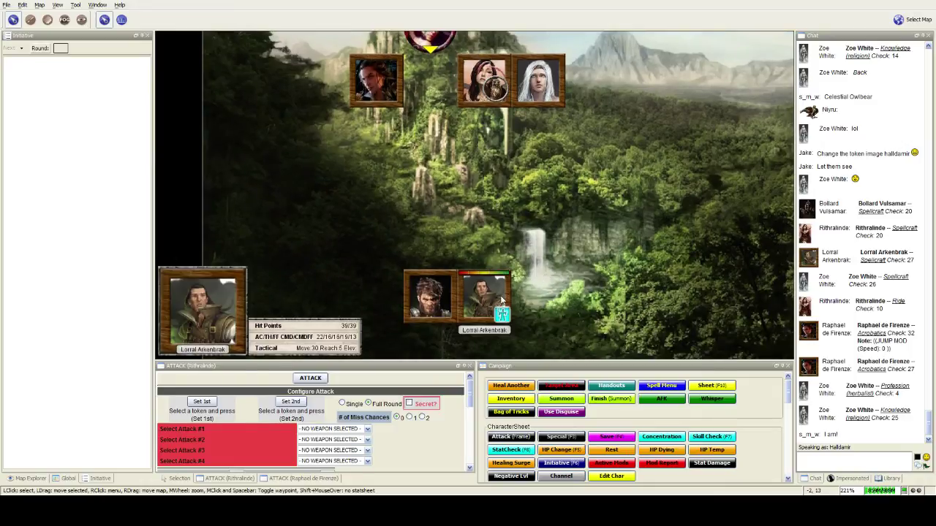
scroll(502, 300, down, 1)
scroll(497, 311, down, 1)
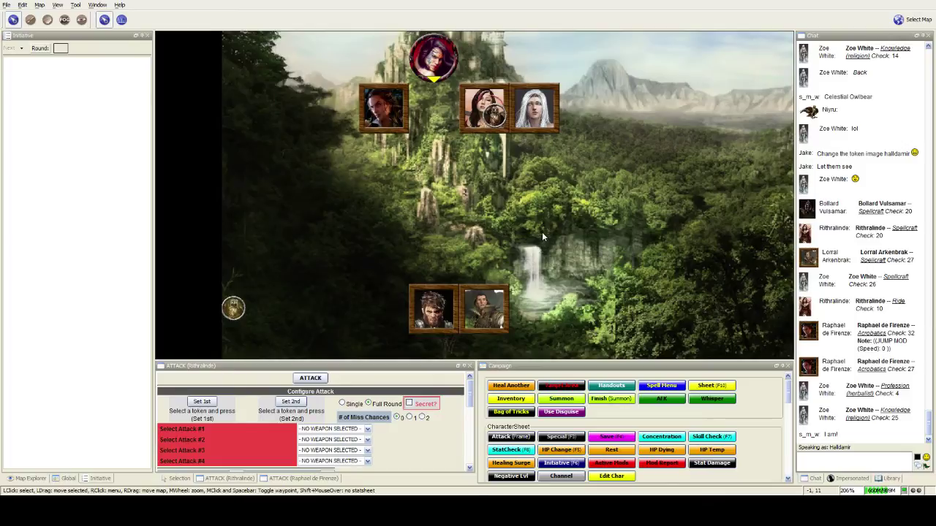
Pan the forest map view down slightly so the tower and tokens sit lower.
drag(542, 232, 544, 253)
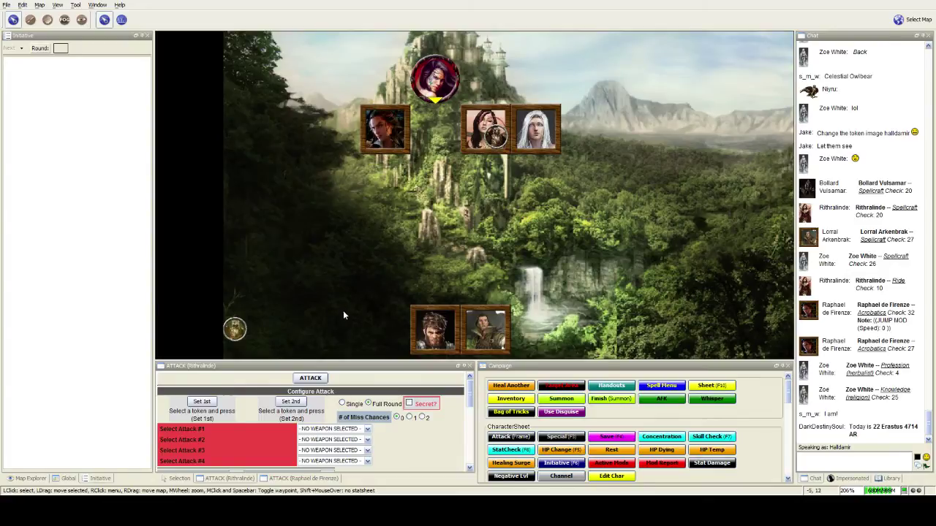
mouse_move(233, 307)
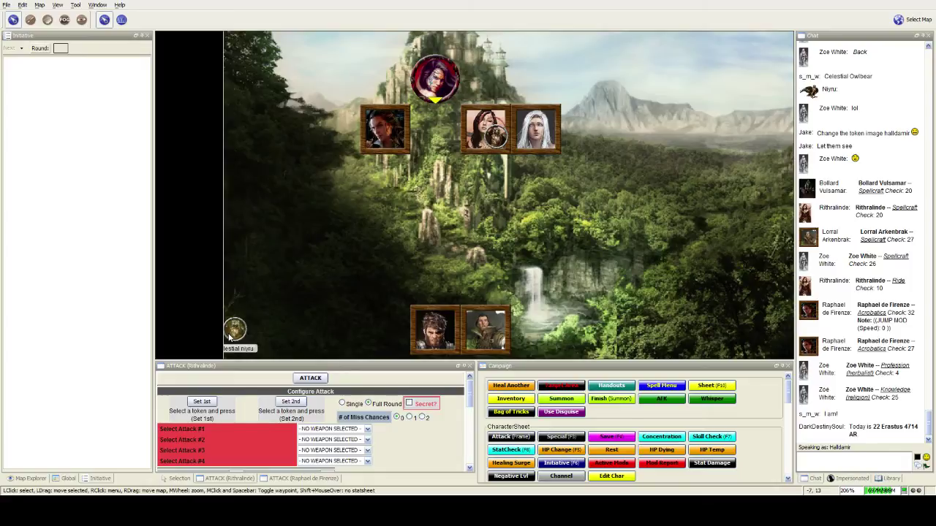
Move the Celestial Niyru bird token beside the party near the tower.
drag(235, 329, 495, 137)
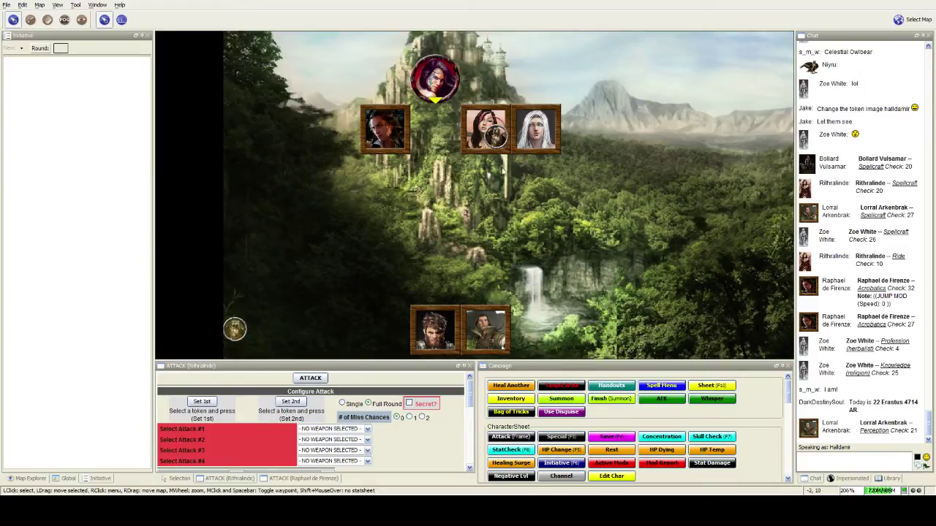
mouse_move(486, 130)
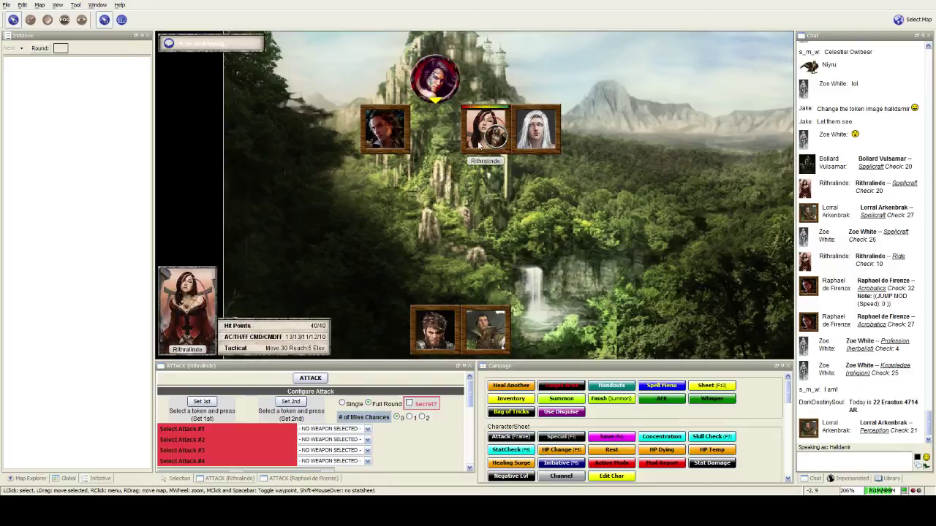
scroll(559, 337, down, 1)
scroll(554, 333, down, 1)
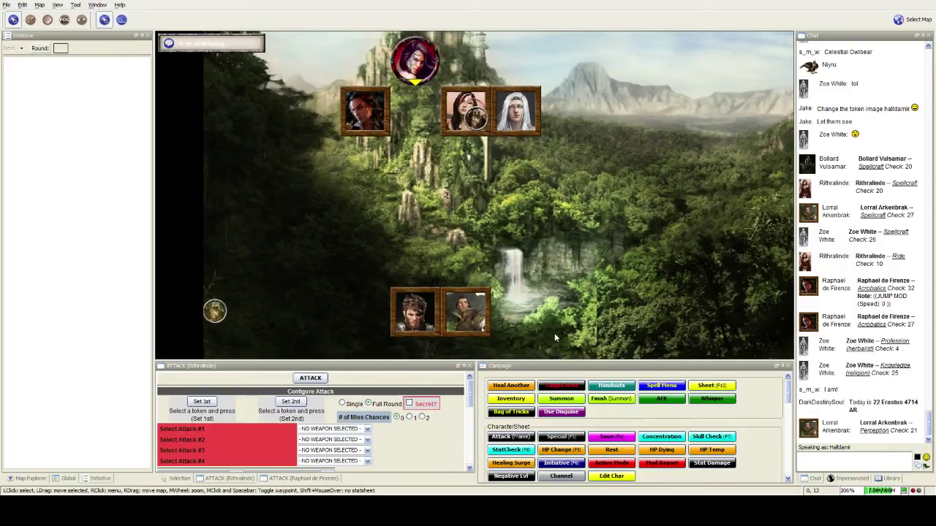
scroll(554, 333, down, 1)
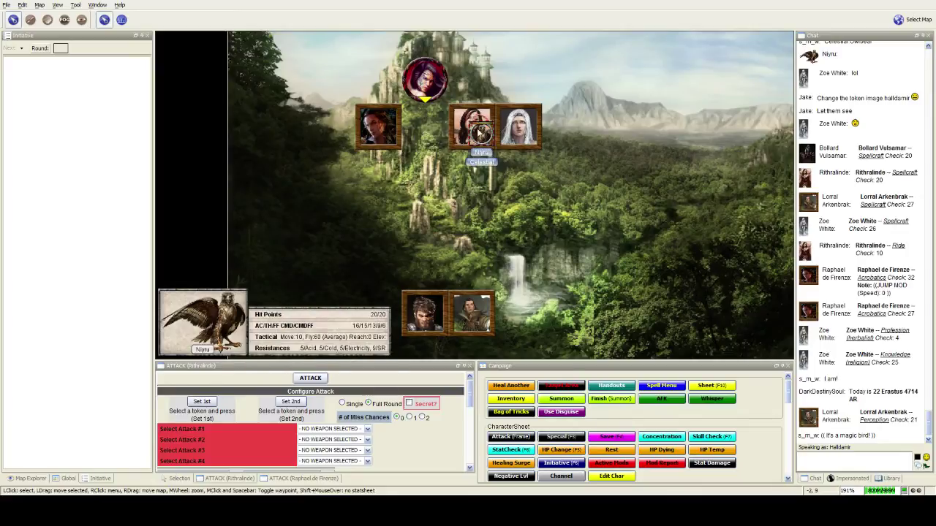
click(480, 132)
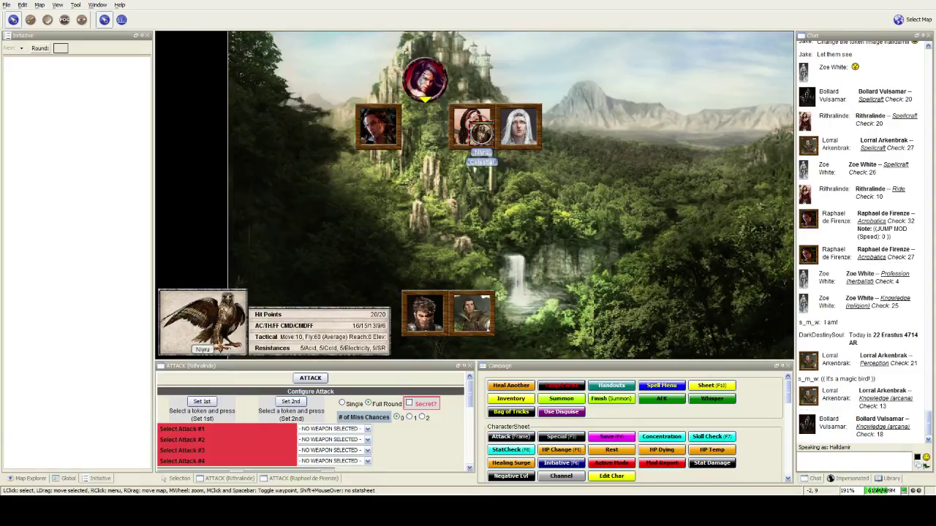
Pan down to the lower forest and check the bird token's options without changes.
drag(600, 256, 643, 170)
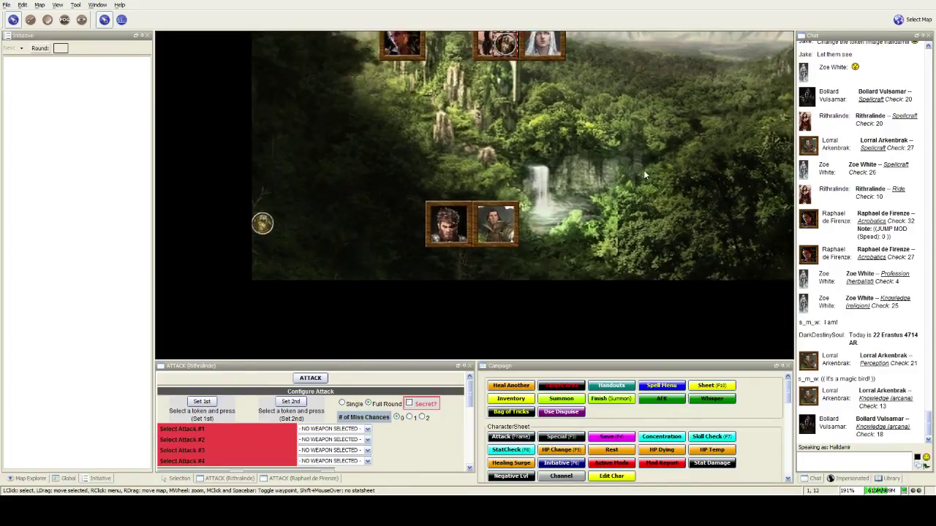
right_click(505, 45)
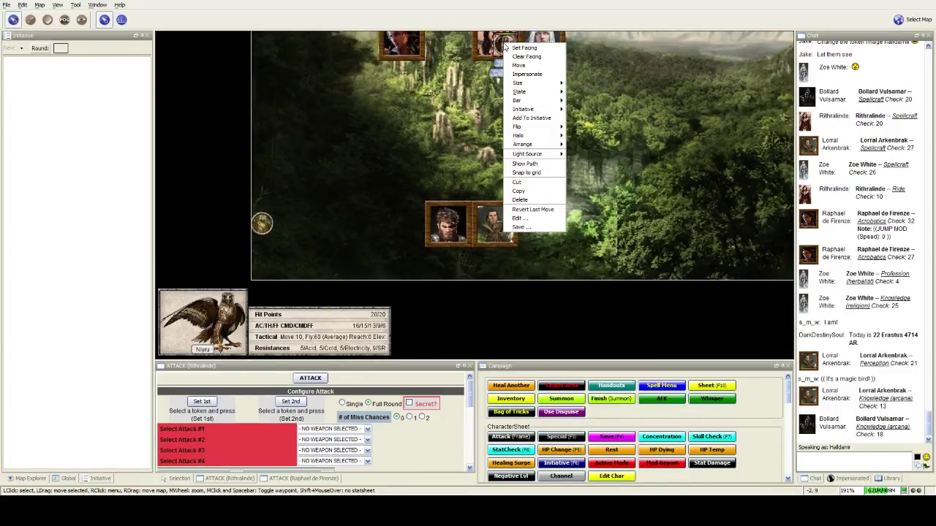
click(532, 209)
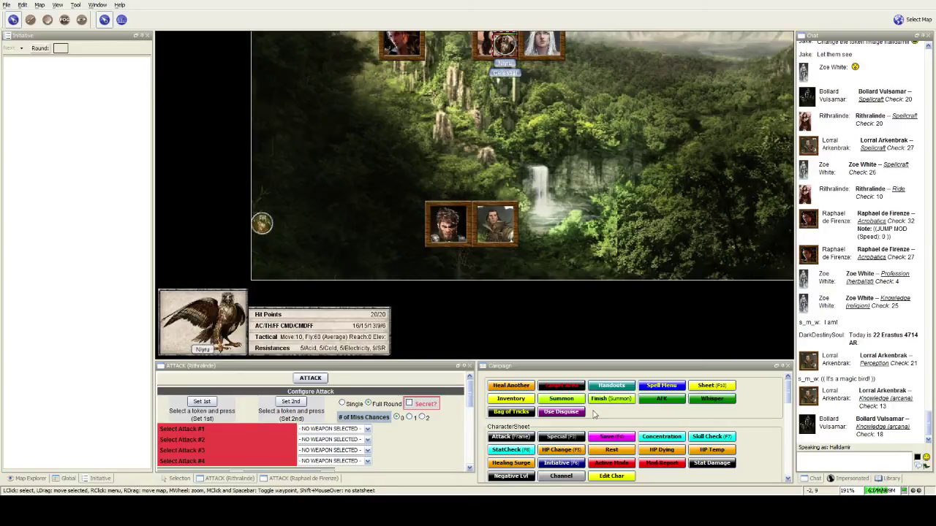
Inspect and dismiss options for the left-edge token, then the bird token twice more.
right_click(264, 235)
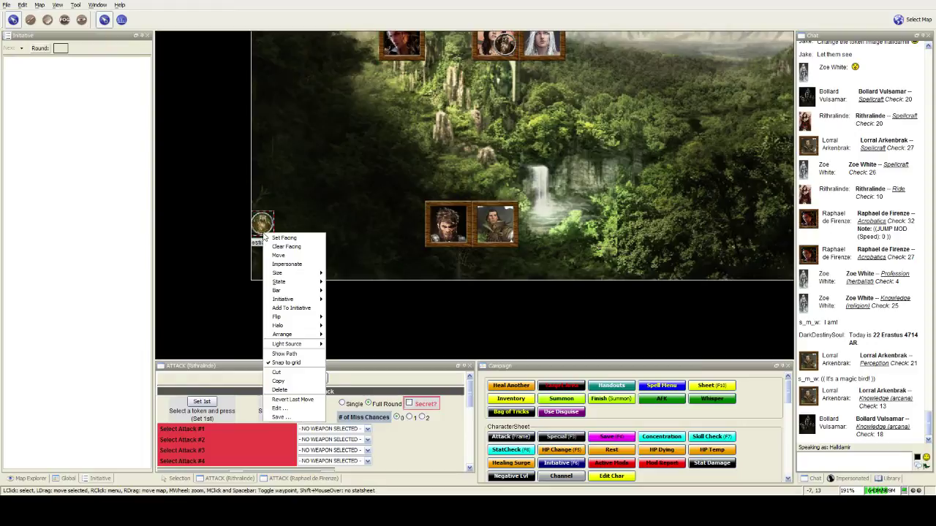
click(320, 160)
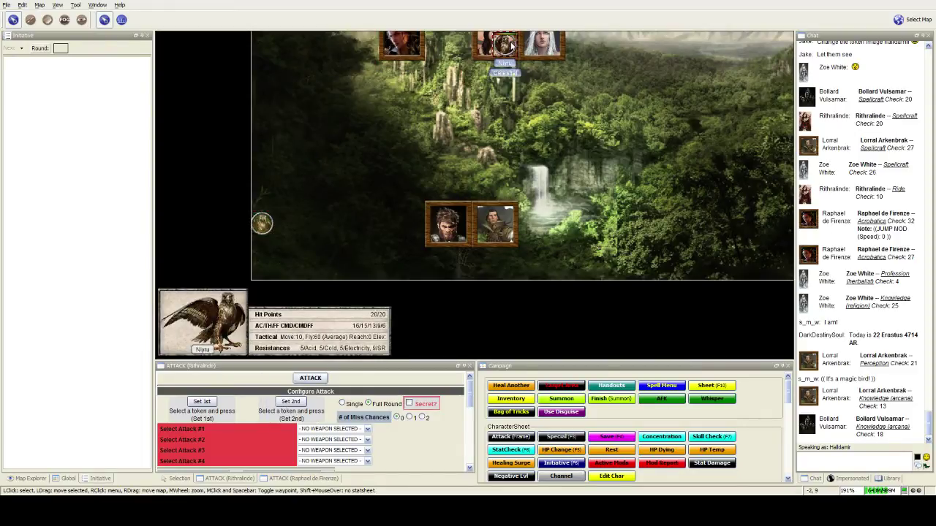
right_click(514, 42)
click(545, 218)
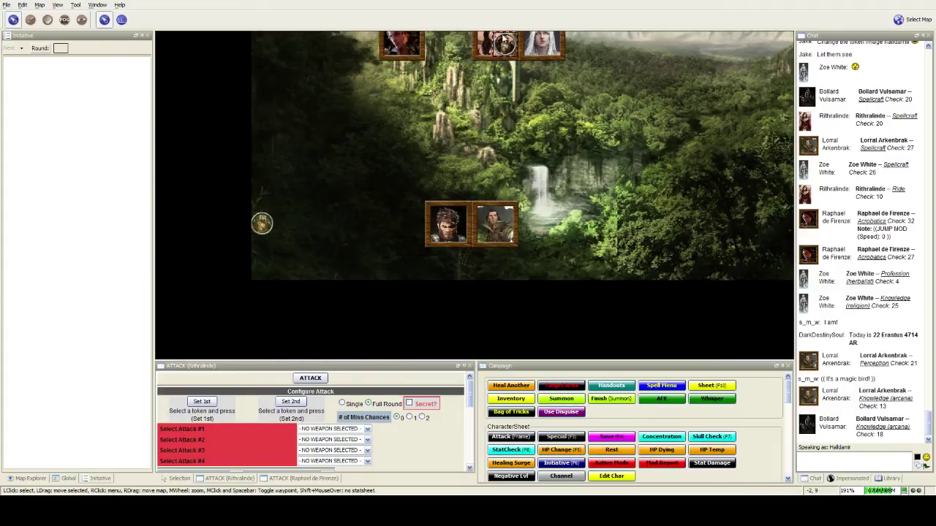
right_click(503, 41)
click(541, 221)
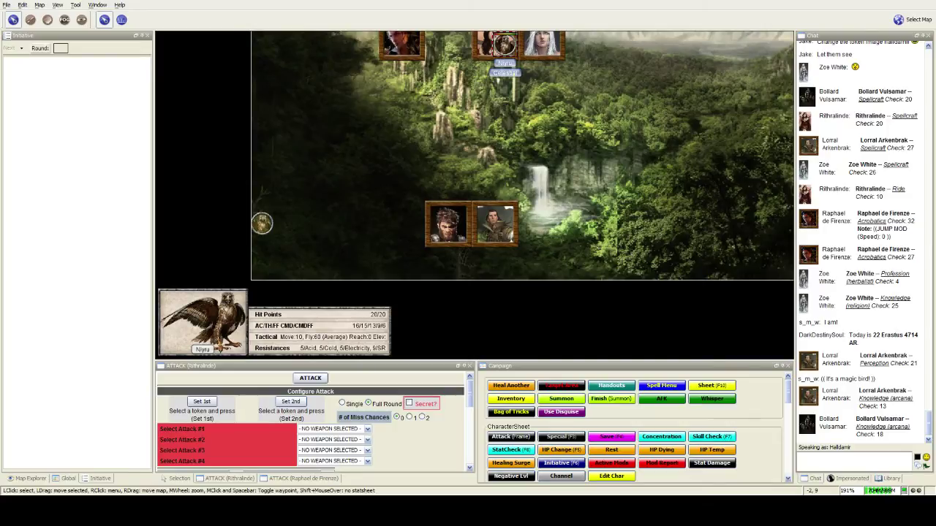
Select Niyru's bird token on Rithralinde's portrait for a close look.
click(262, 223)
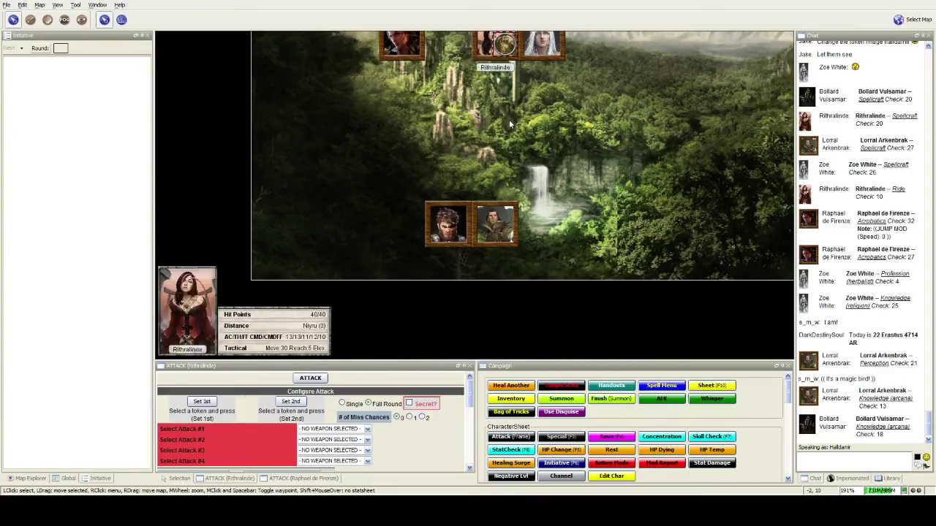
scroll(490, 232, up, 10)
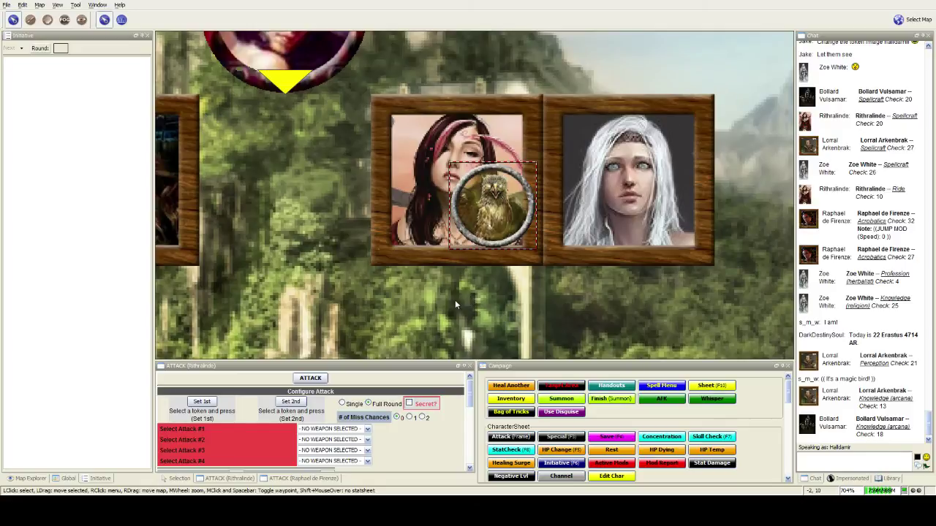
scroll(455, 305, down, 1)
scroll(471, 285, down, 1)
scroll(475, 299, down, 1)
scroll(478, 319, down, 1)
scroll(490, 287, down, 1)
scroll(502, 282, down, 1)
scroll(512, 276, down, 1)
scroll(523, 272, down, 1)
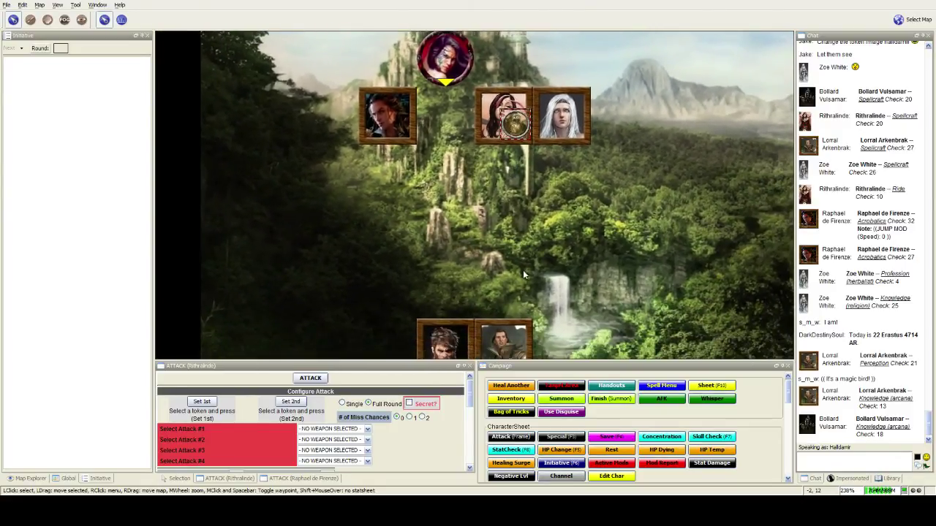
scroll(534, 271, down, 1)
scroll(564, 264, down, 1)
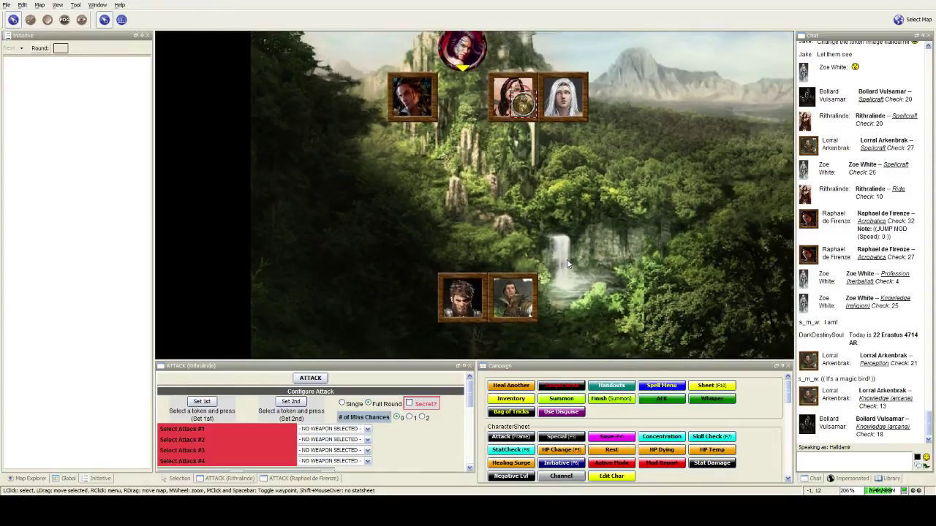
scroll(568, 264, down, 1)
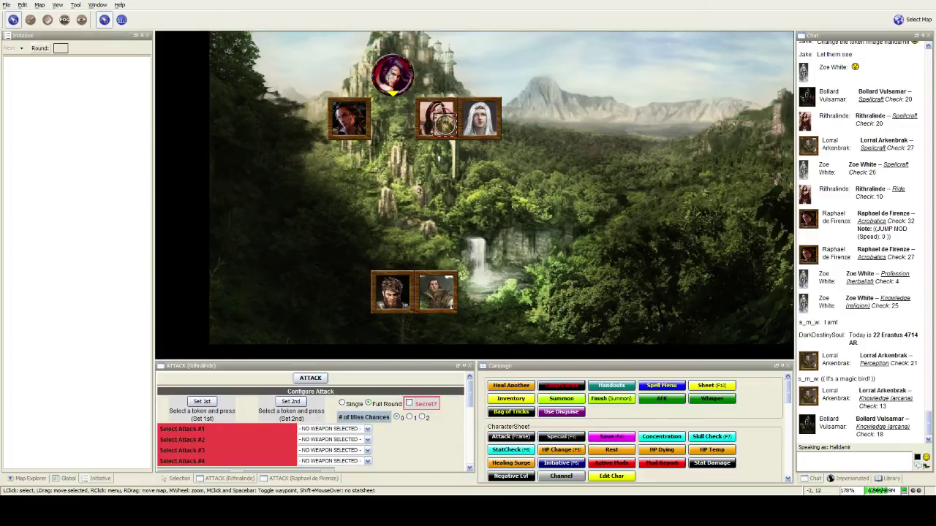
click(393, 217)
drag(428, 157, 453, 83)
click(442, 213)
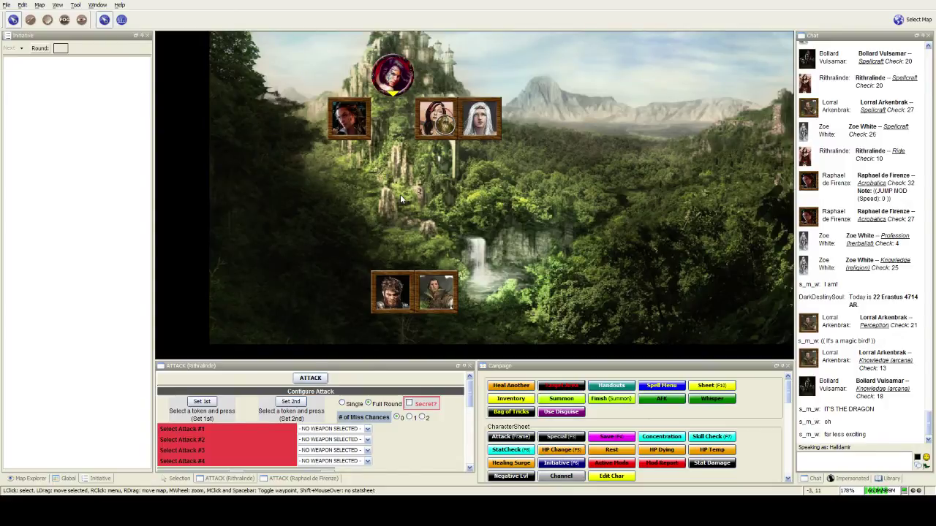
scroll(642, 462, down, 3)
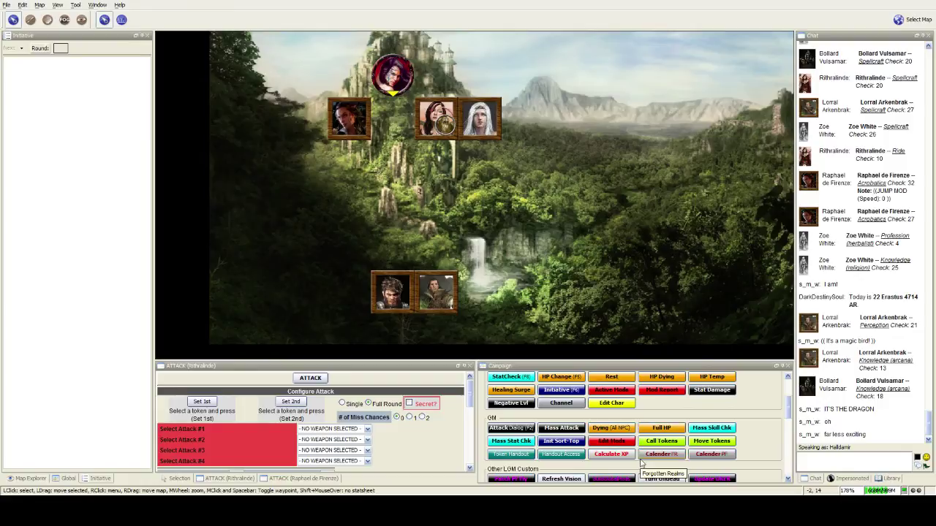
scroll(762, 460, up, 3)
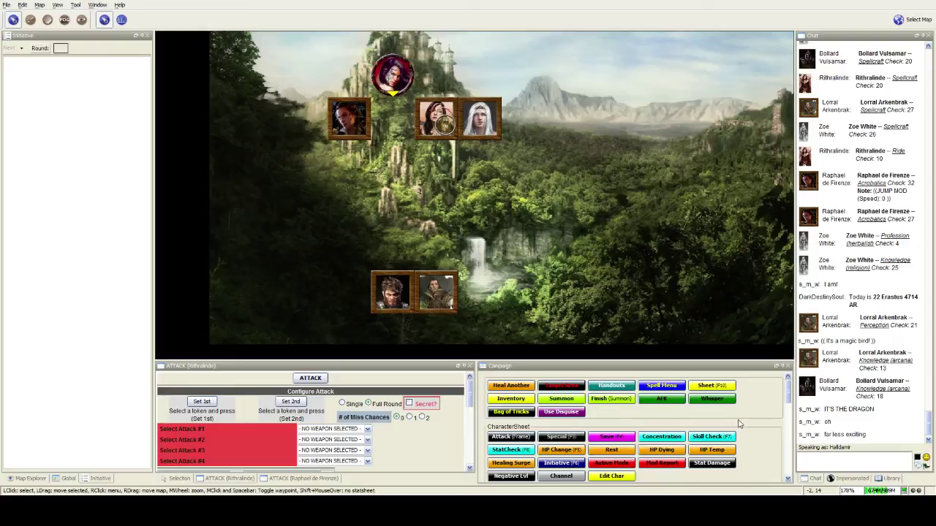
scroll(740, 424, down, 2)
scroll(740, 424, down, 2)
scroll(742, 423, down, 3)
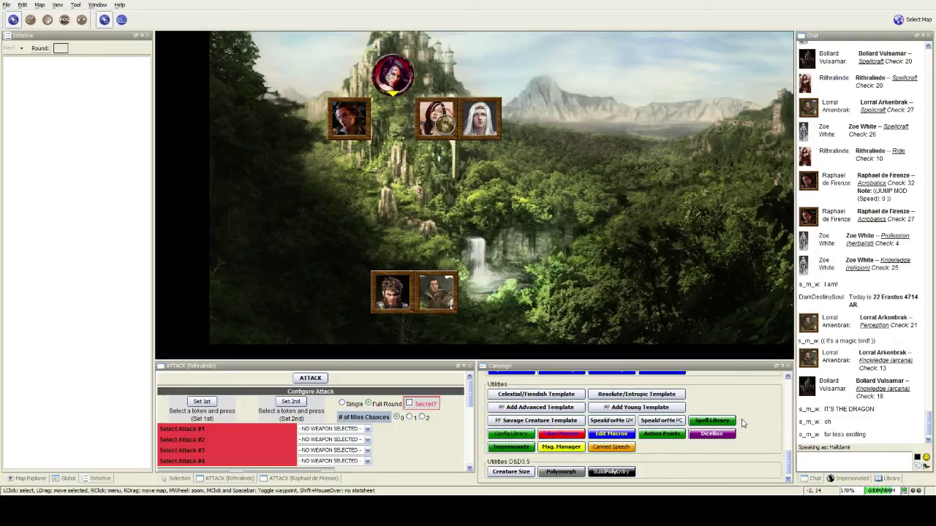
scroll(741, 430, up, 1)
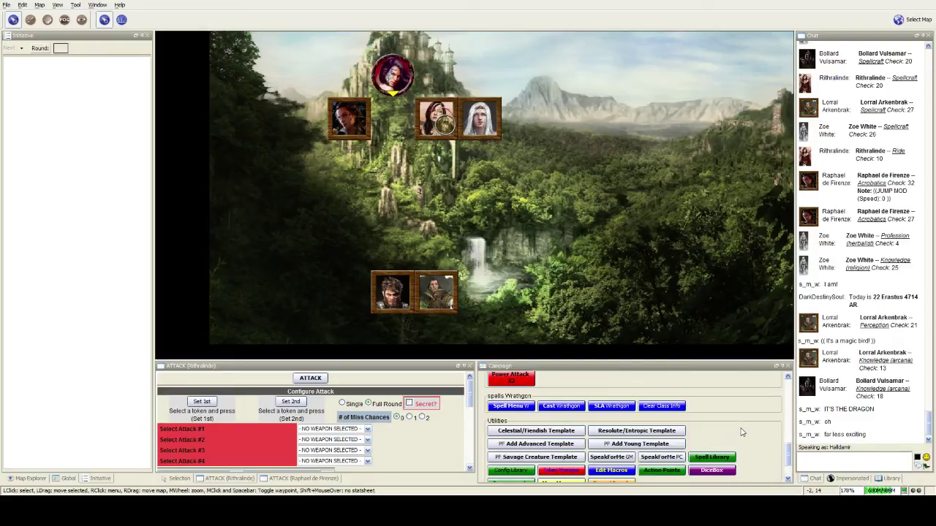
scroll(742, 432, up, 2)
scroll(743, 432, up, 2)
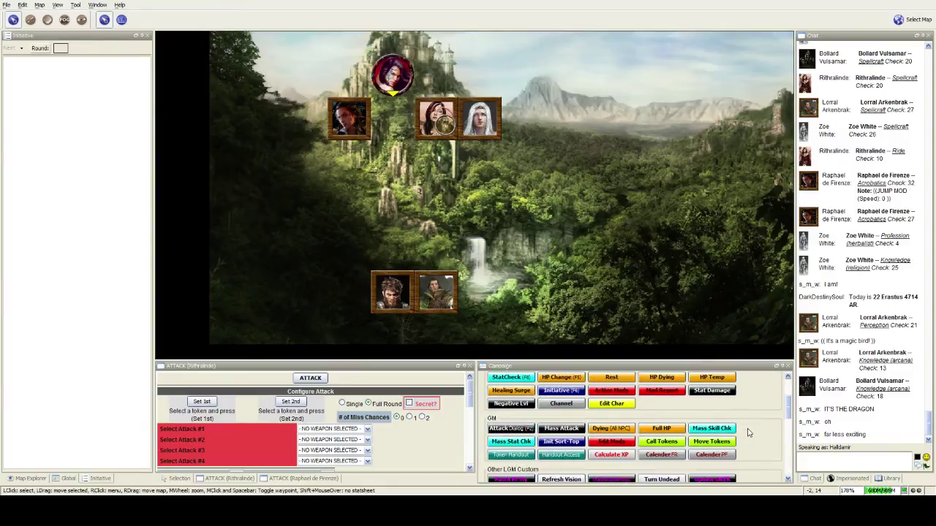
scroll(746, 433, up, 2)
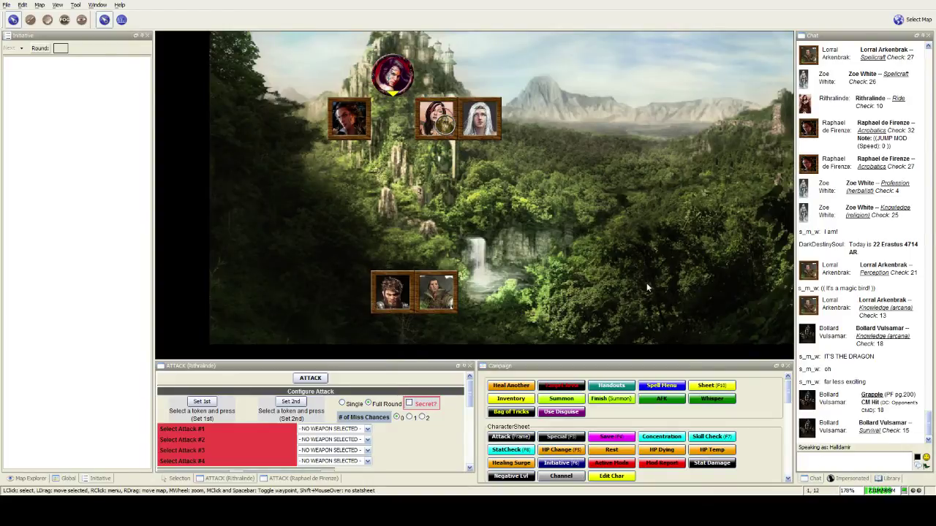
Send the chat line about Rith's floating books, first deleting a stray letter.
click(880, 462)
text(rith also has a book or two floating b)
key(BackSpace)
text(infront of)
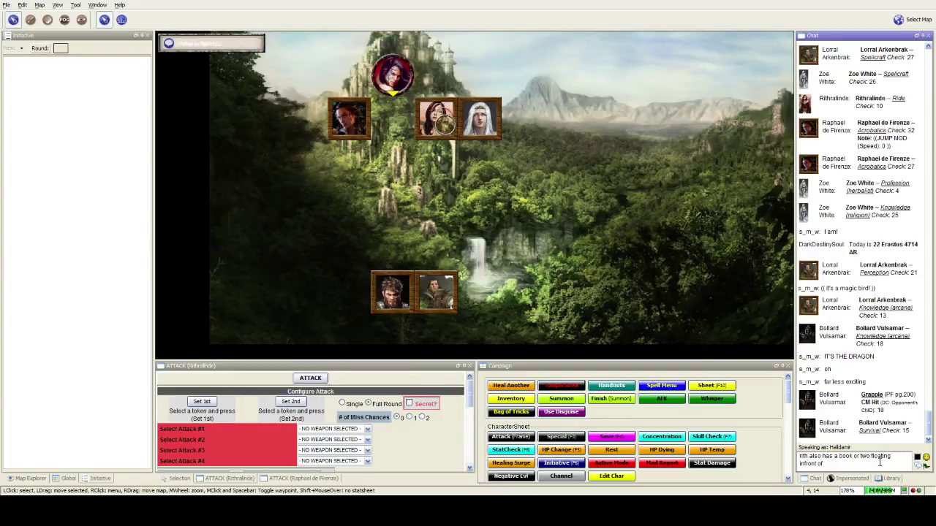
text( her)
key(Return)
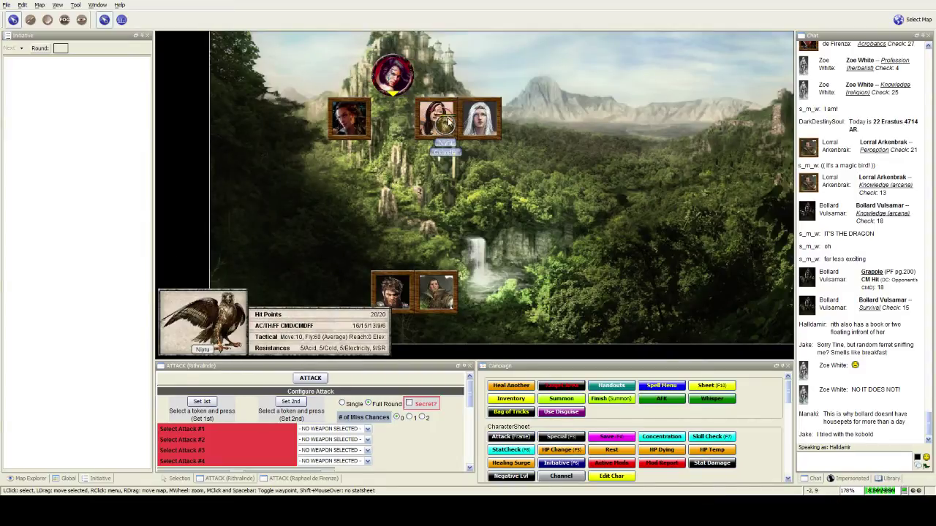
Choose Niyru as speaker and select Niyru's bird token near the tower.
click(611, 476)
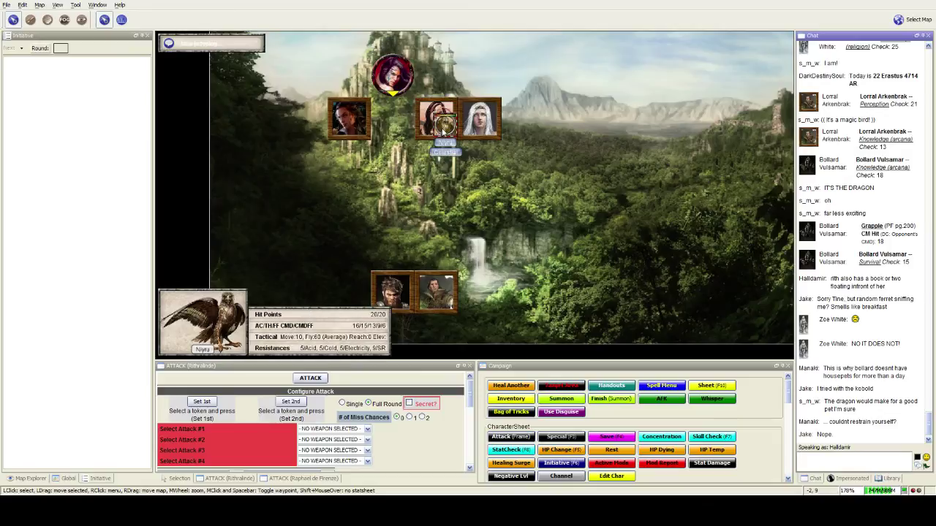
click(443, 130)
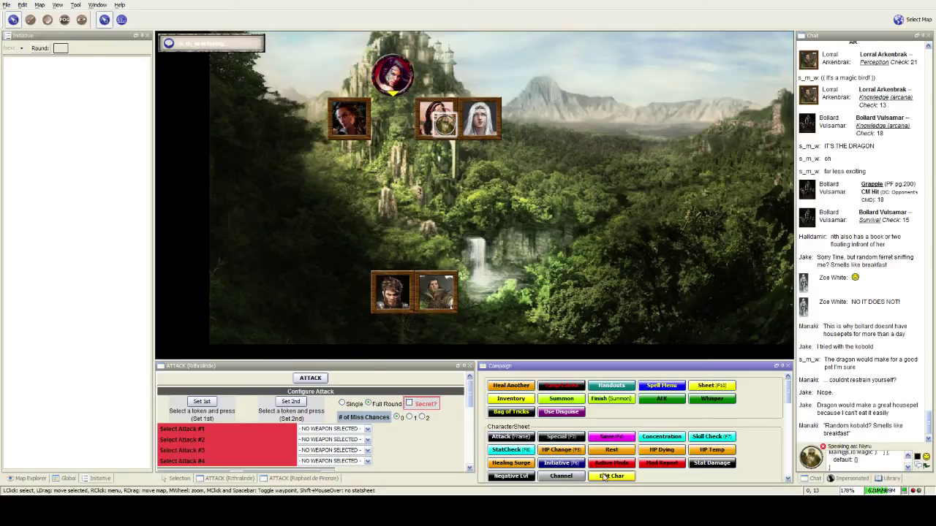
click(449, 129)
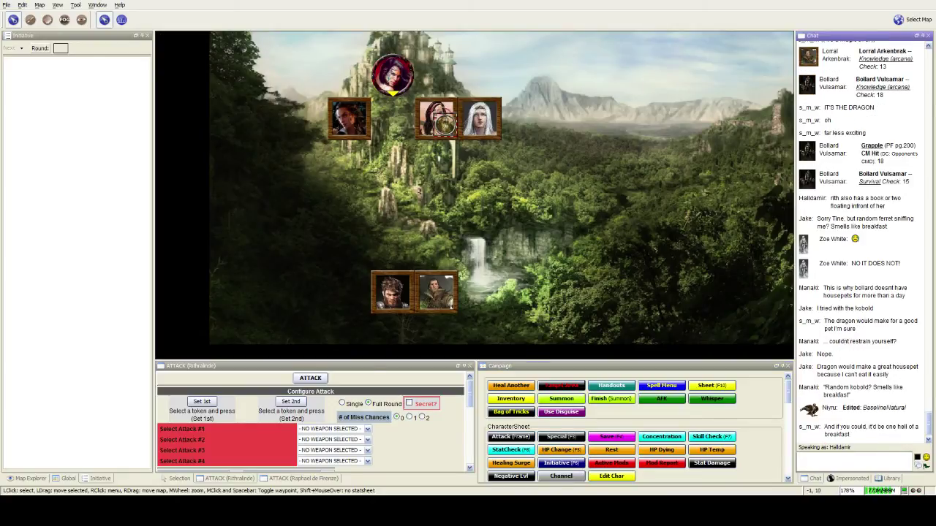
mouse_move(445, 125)
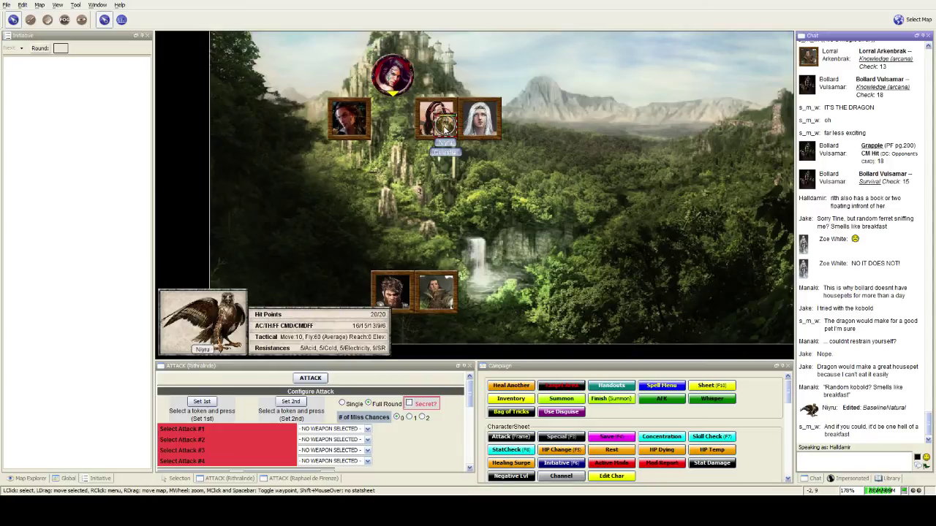
click(446, 126)
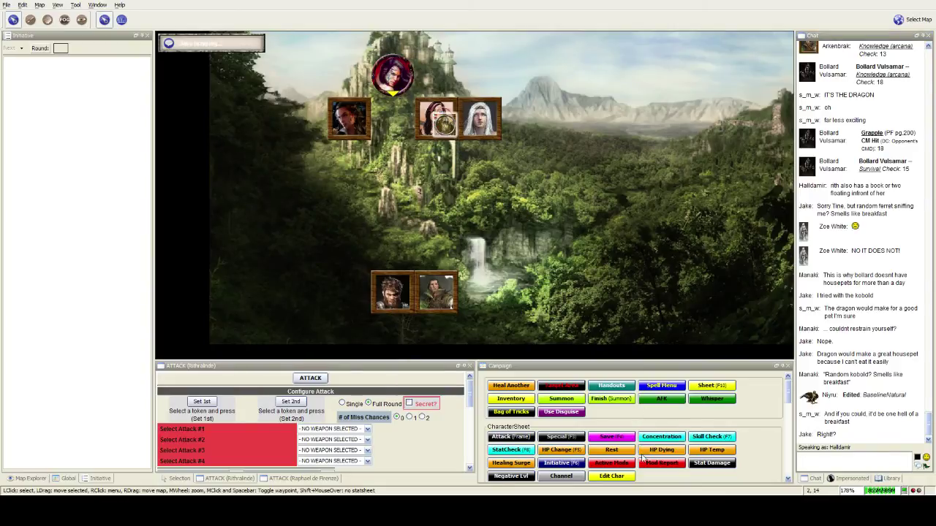
Load a Niyru Campaign macro into the chat entry.
click(611, 476)
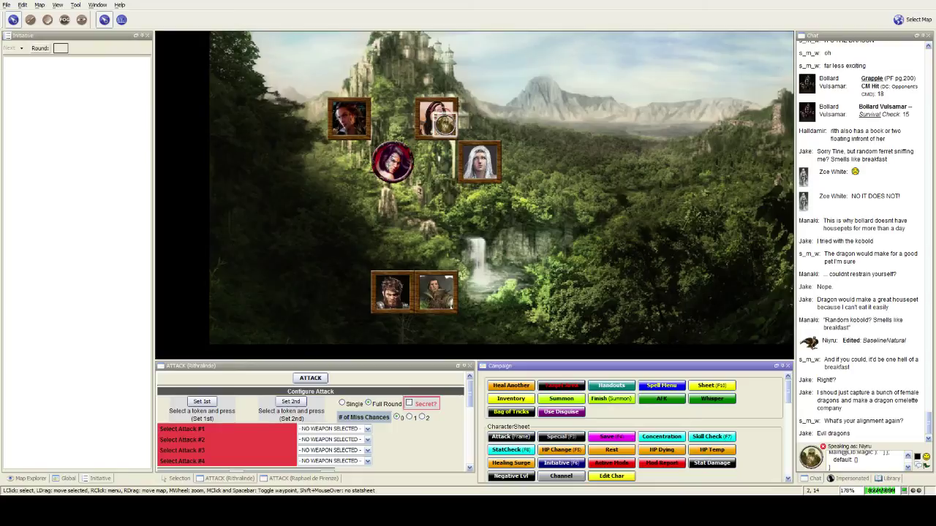
Place the round portrait token left of the two square tokens above the waterfall.
drag(393, 163, 349, 291)
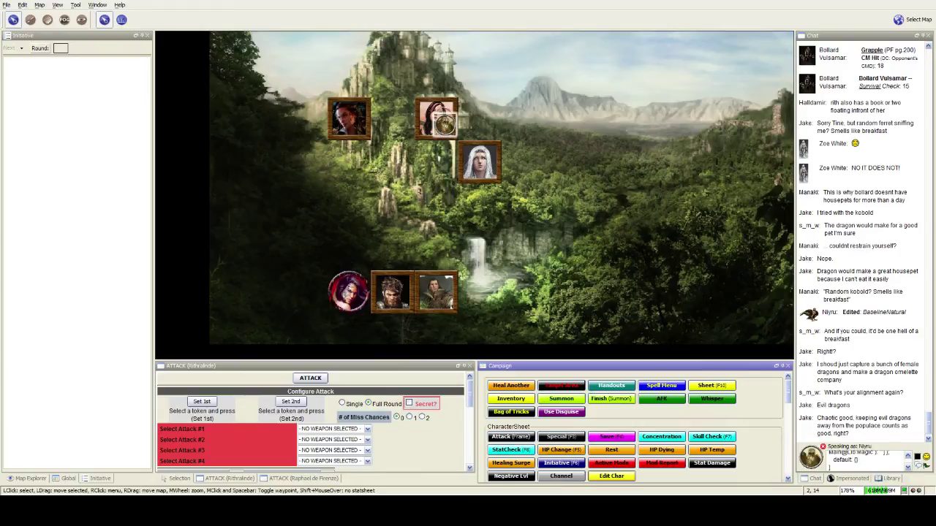
Run Niyru's Edit Char macro to remove and reapply BaselineNatural.
click(604, 479)
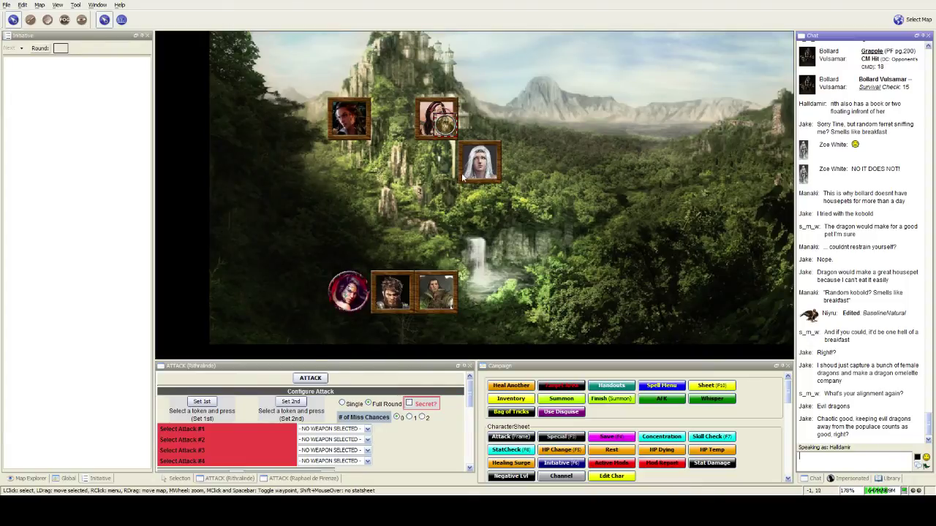
mouse_move(445, 126)
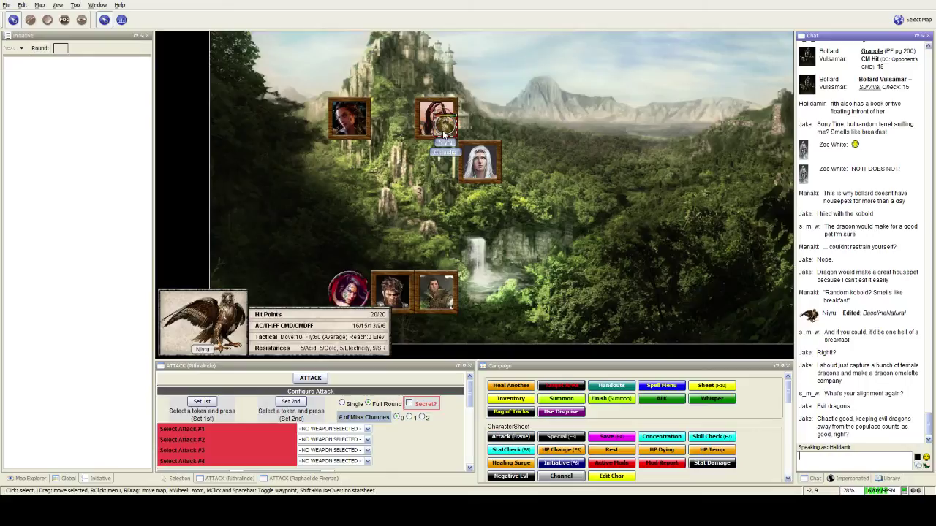
click(604, 473)
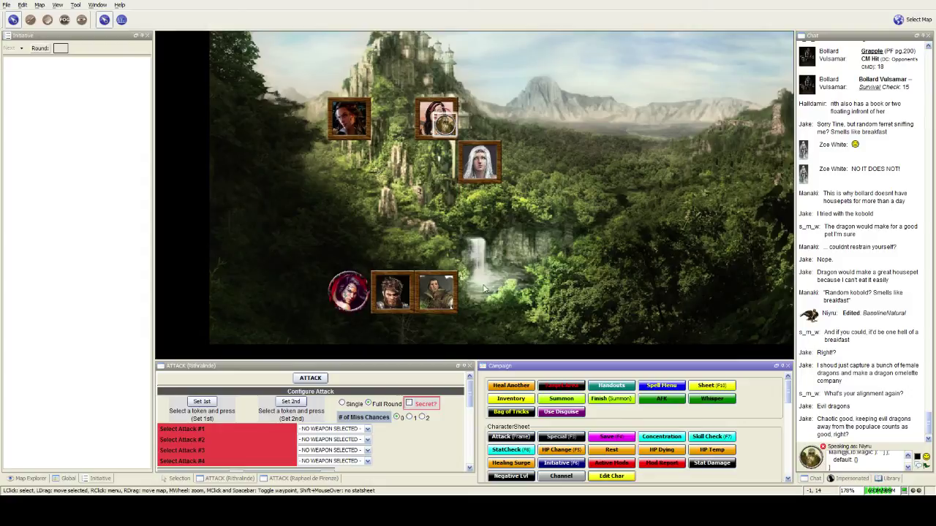
click(617, 480)
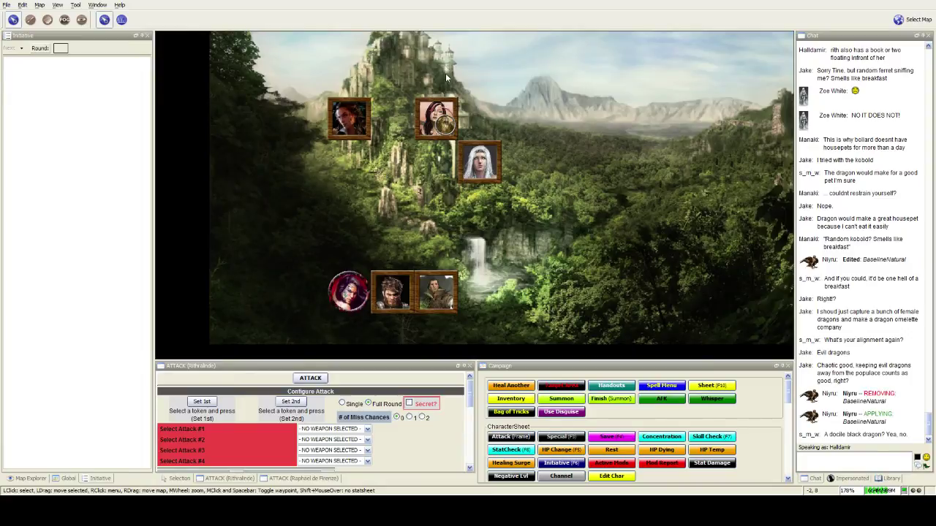
Select Niyru's portrait token at the top centre near the tower.
click(453, 138)
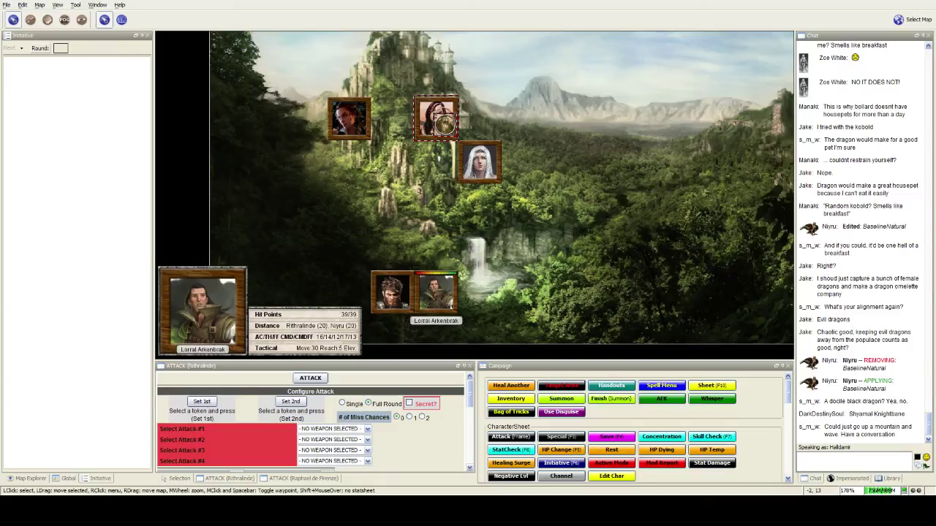
Clear the token selection, then select the woman's token atop the party group.
mouse_move(436, 292)
click(370, 214)
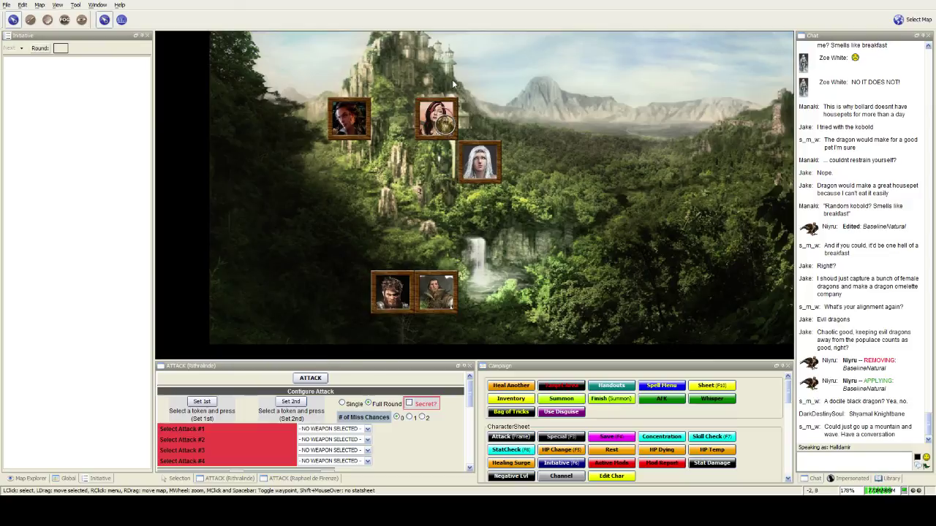
click(437, 117)
Zoom from 178% to 238% and recentre the view on the party tokens.
drag(323, 212, 316, 234)
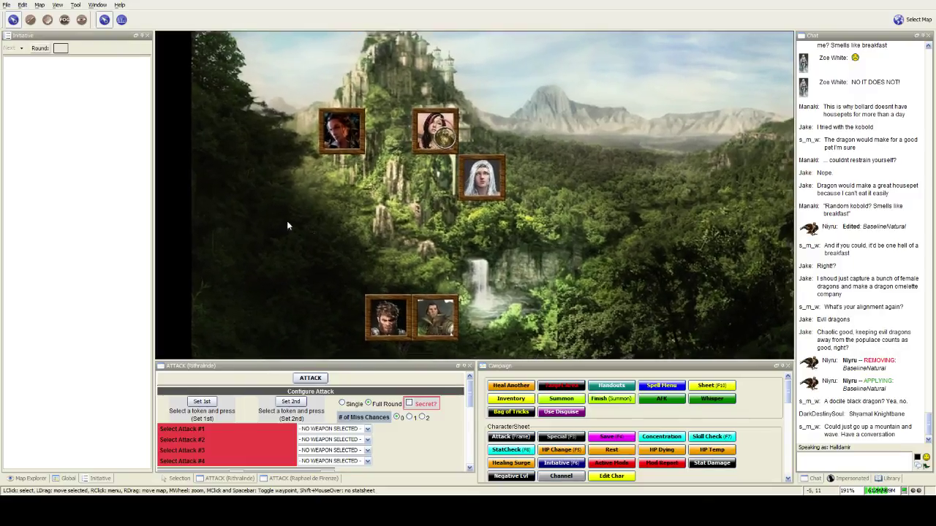
scroll(276, 246, up, 3)
mouse_move(302, 250)
mouse_down()
mouse_move(359, 214)
mouse_move(275, 214)
mouse_up()
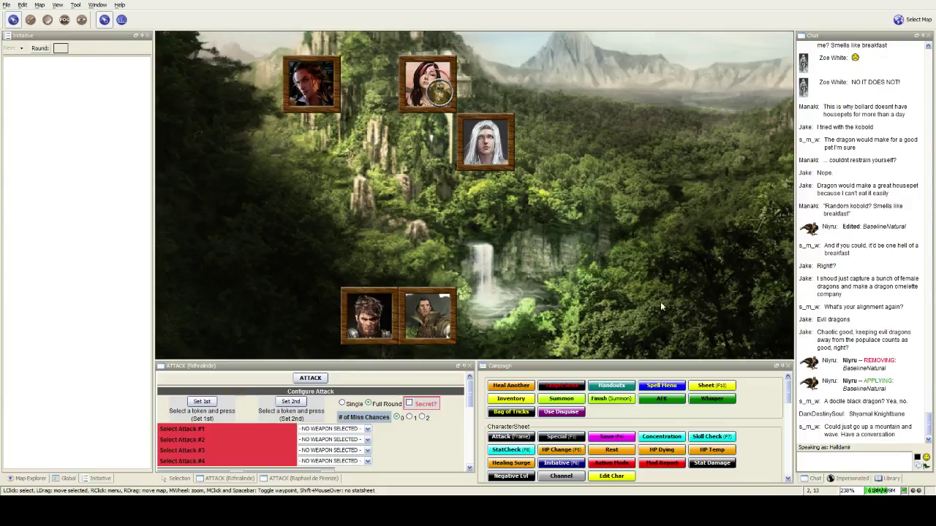
mouse_move(436, 130)
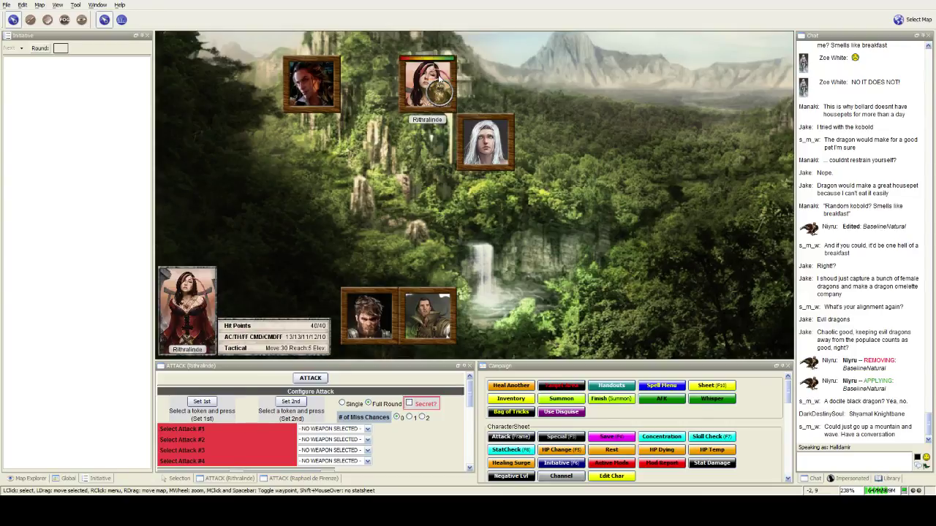
Drag a selection box around the woman's token at the top of the party.
mouse_move(478, 44)
mouse_down()
mouse_move(419, 93)
mouse_move(377, 103)
mouse_up()
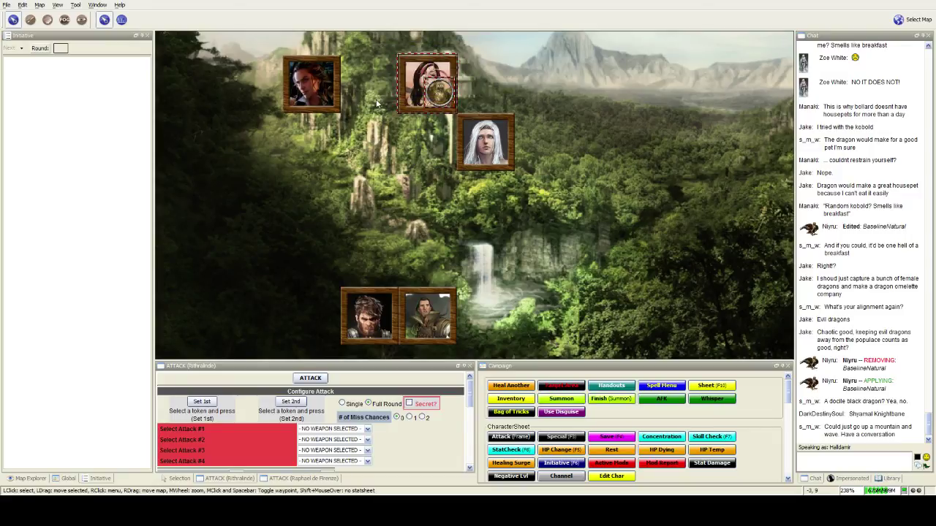